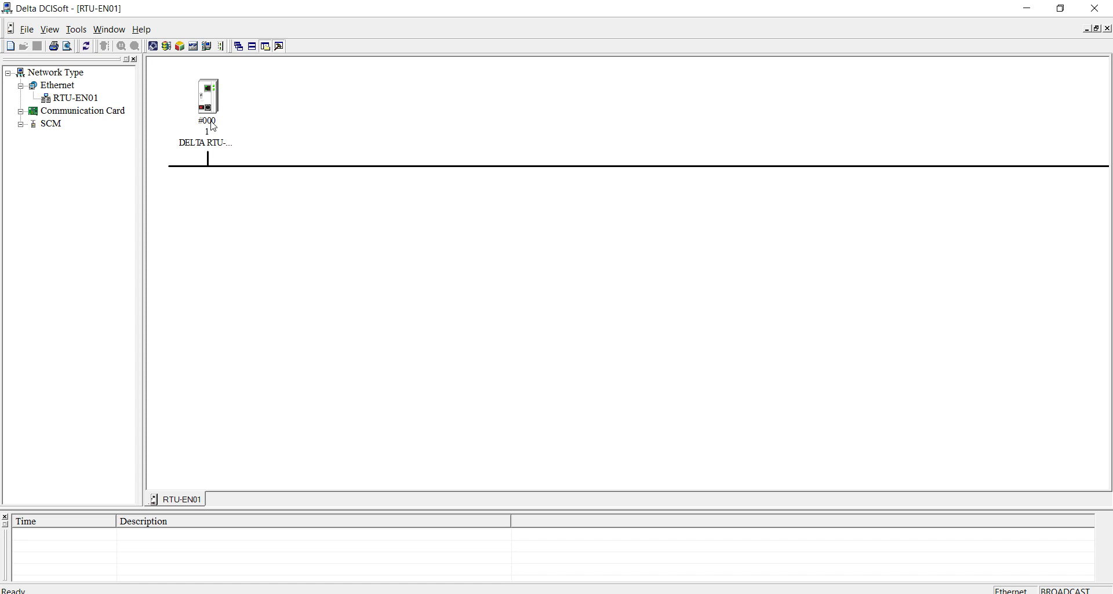
- Open the settings of the DELTA RTU-EN01 module on the network and set its Loss Comm Treat to Data / Status keeping
double_click(214, 126)
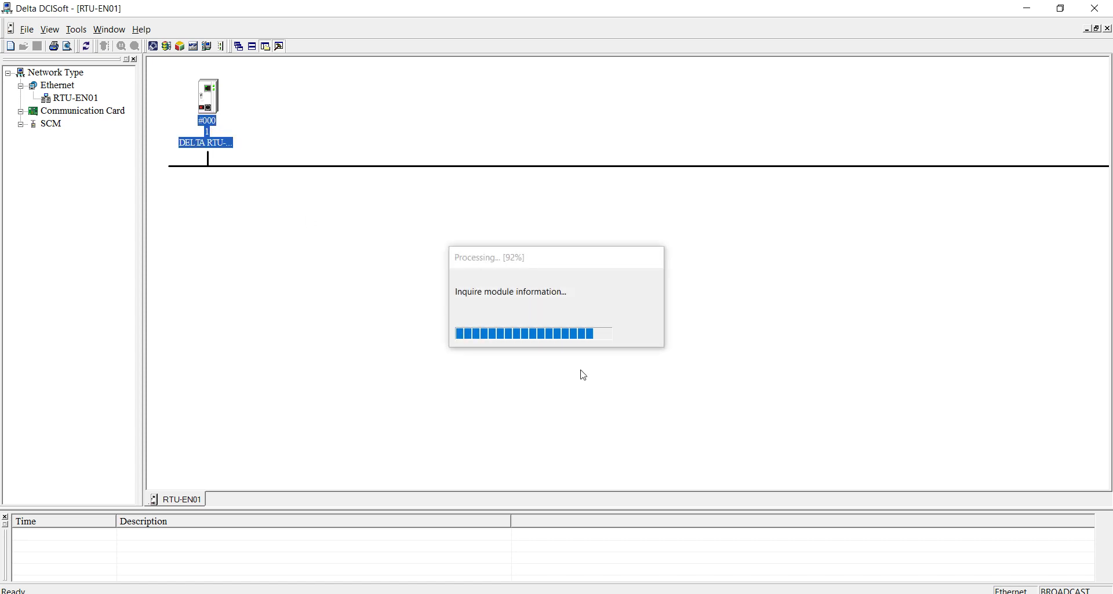
left_click(662, 358)
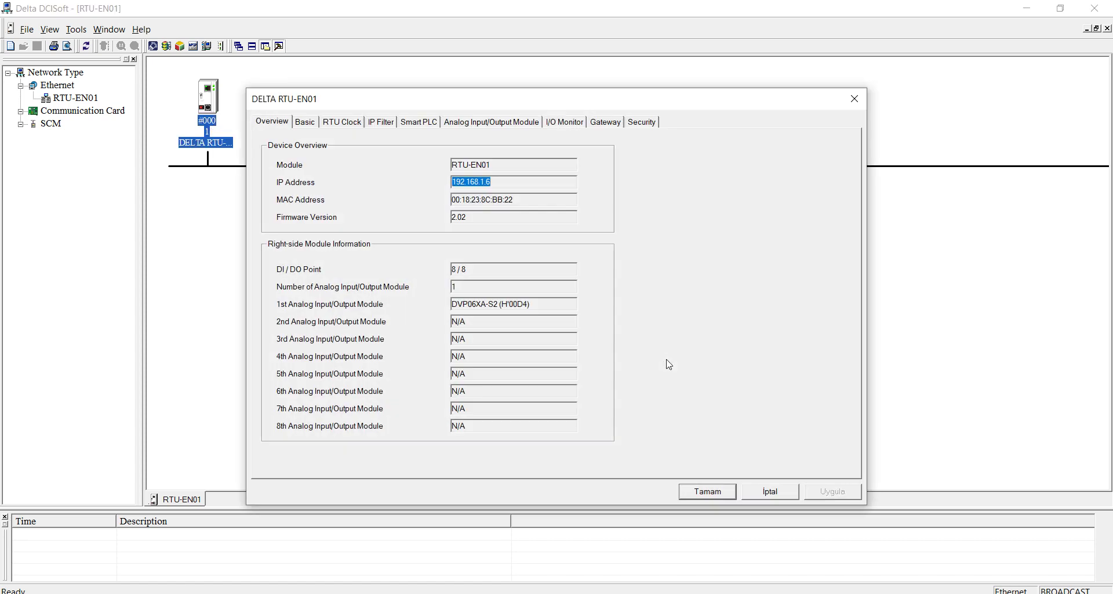
left_click(522, 182)
left_click(307, 123)
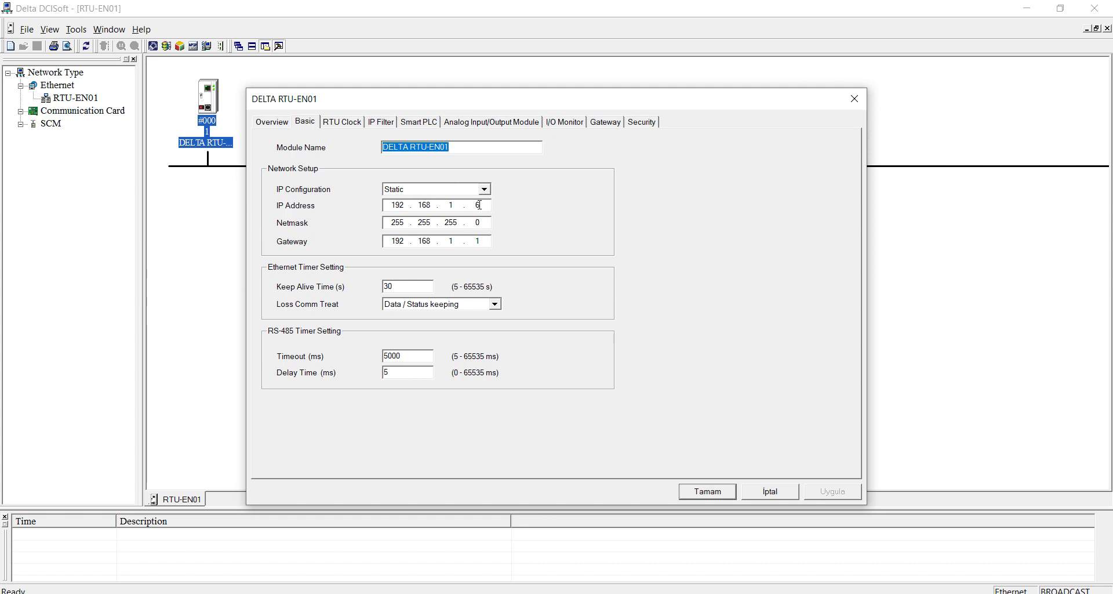
left_click(495, 305)
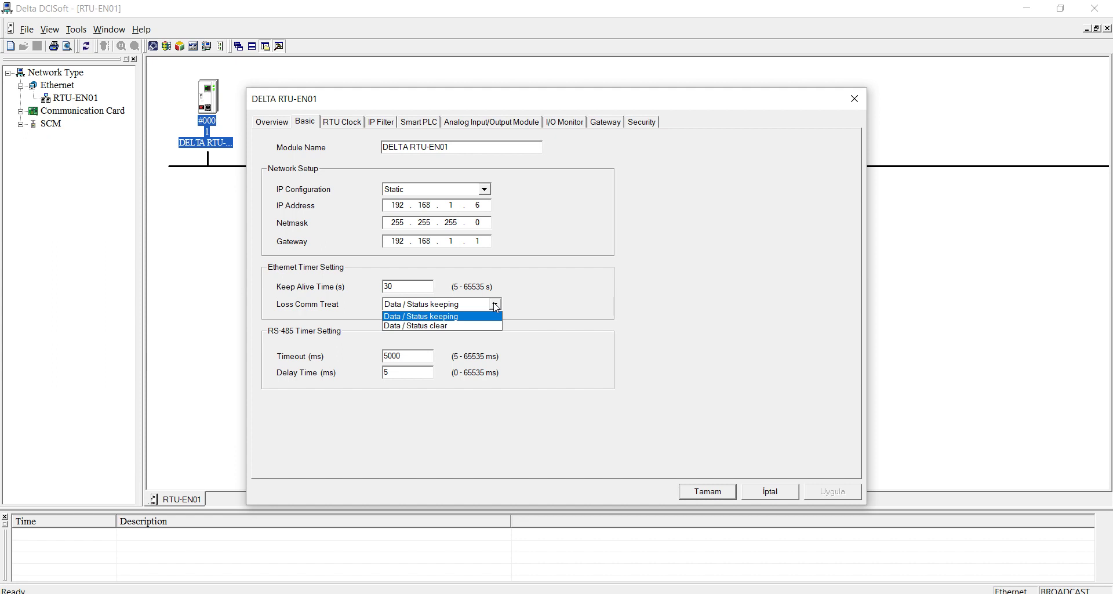
left_click(459, 316)
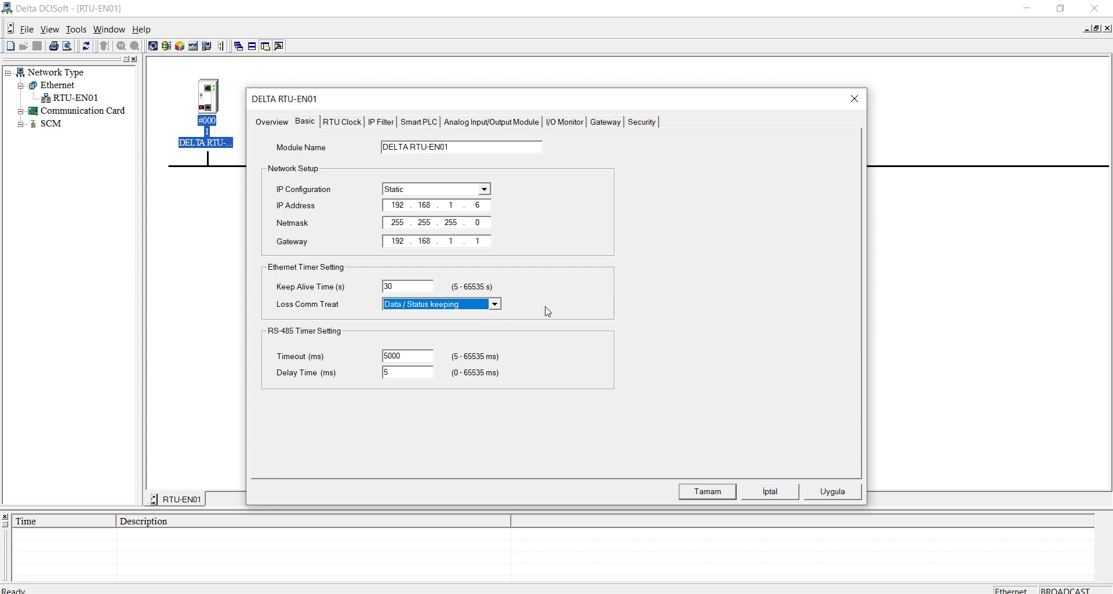
- Examine the DVP06XA-S2 analog module's register list, especially the read/write columns, CH5 output signal value and present value of CH1 input
left_click(501, 125)
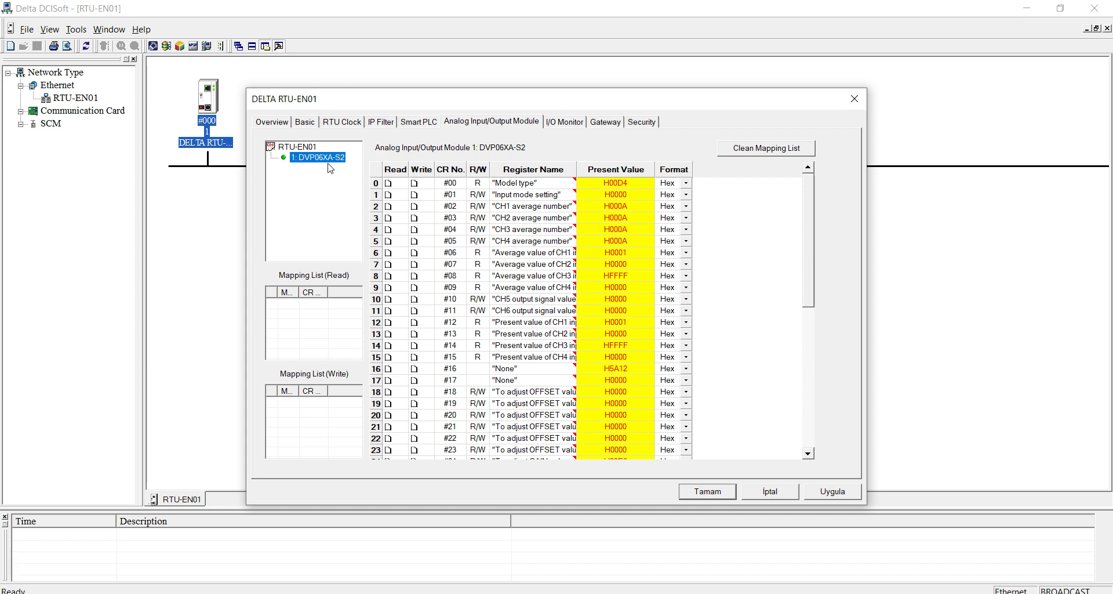
scroll(717, 285, "down", 12)
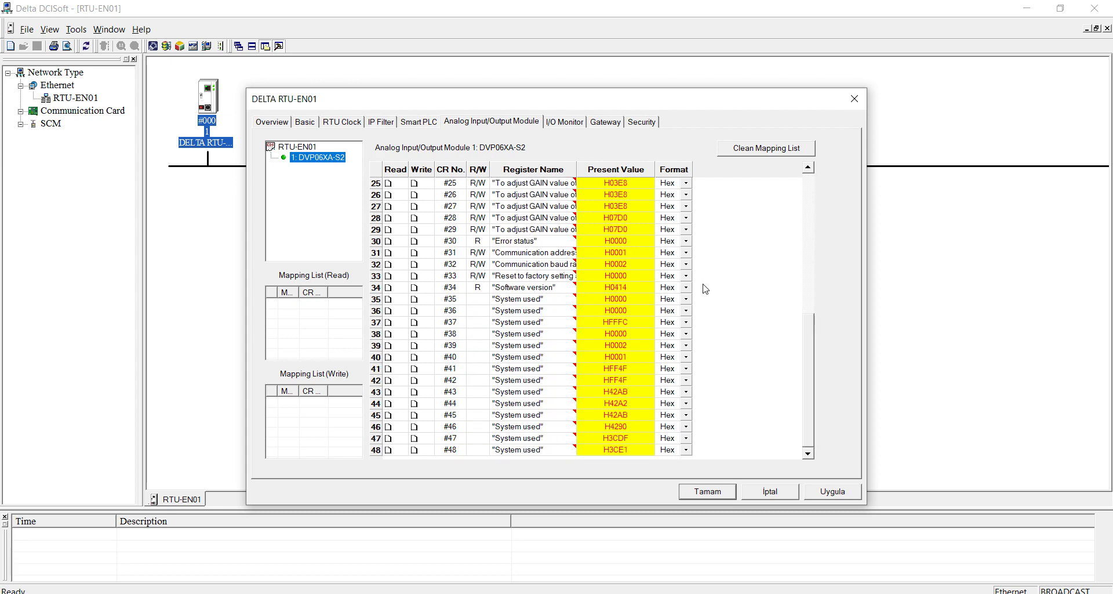
scroll(703, 286, "up", 12)
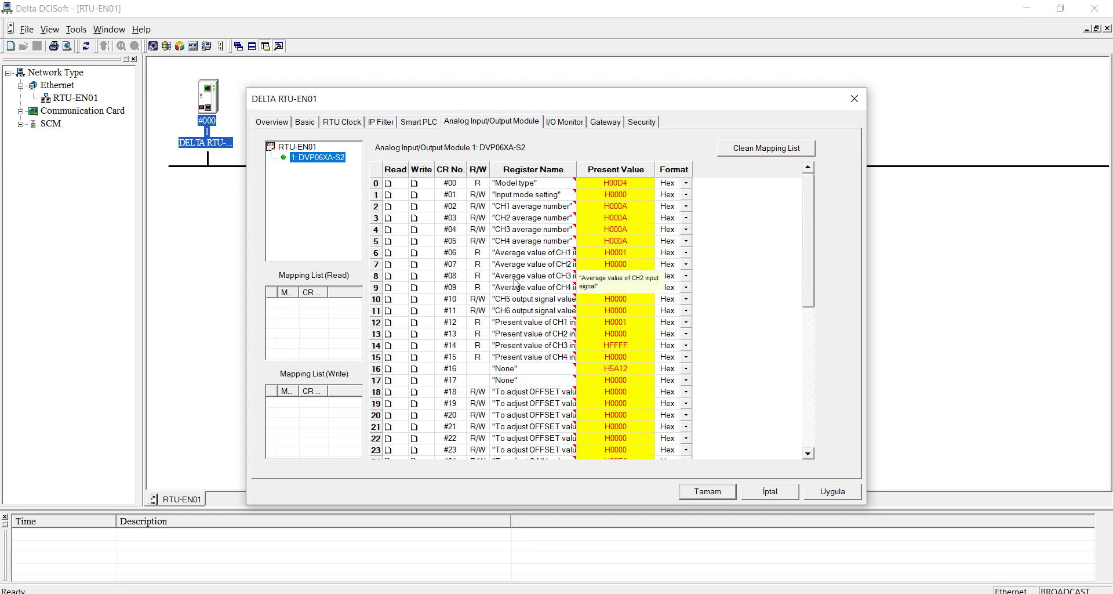
left_click(387, 195)
left_click(387, 196)
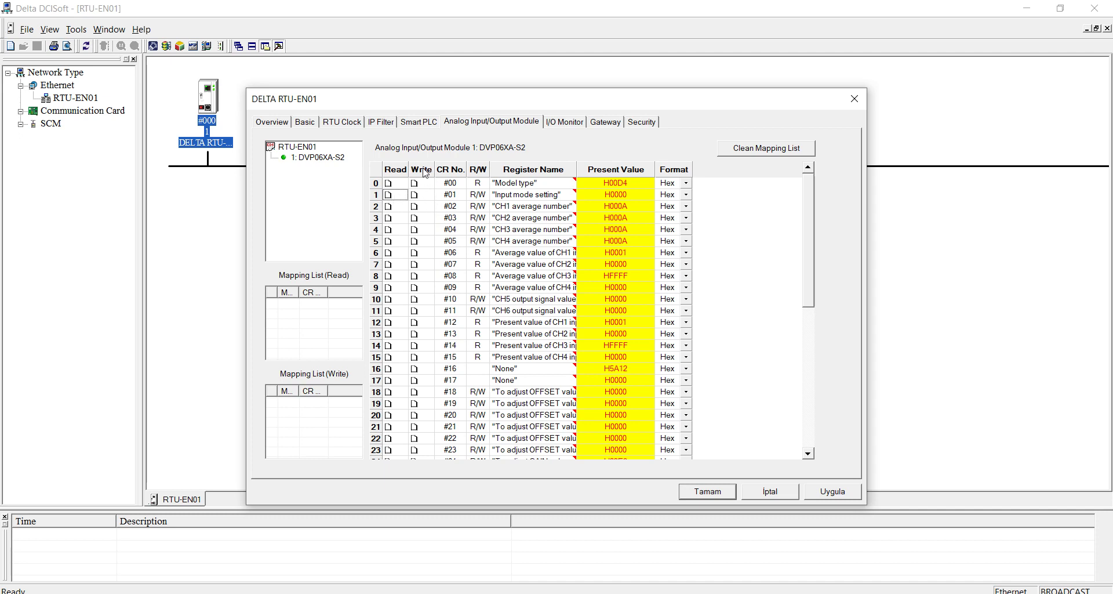
left_click(414, 229)
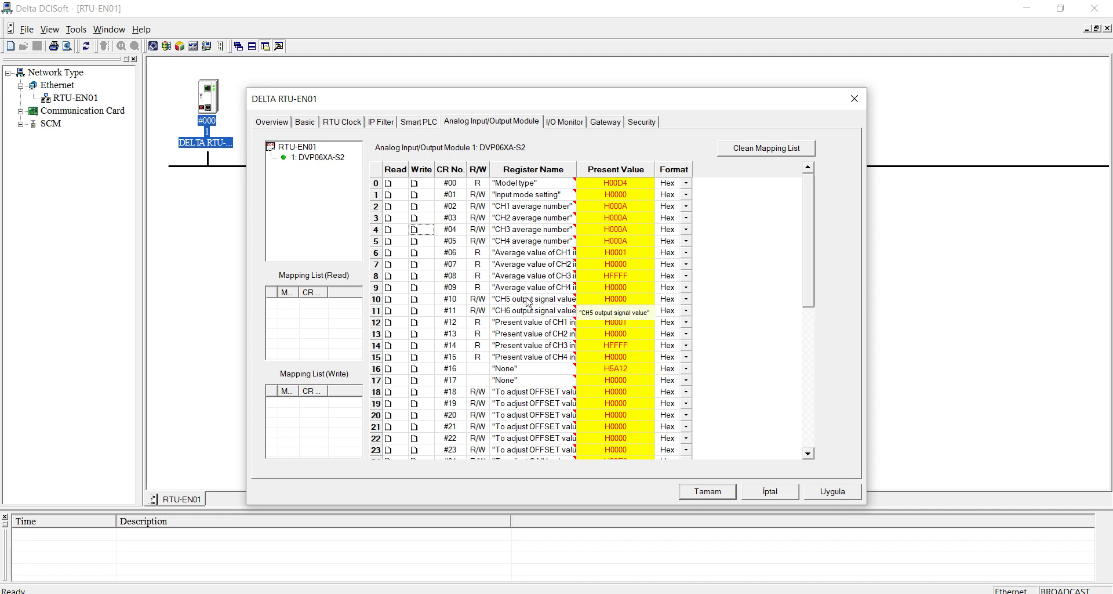
left_click(528, 301)
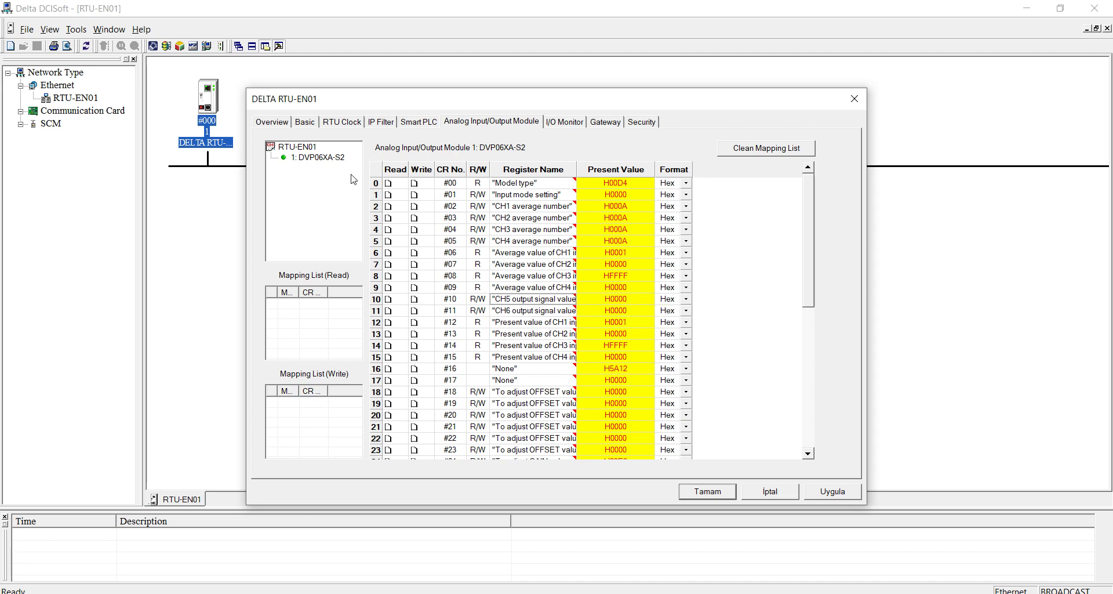
left_click(545, 324)
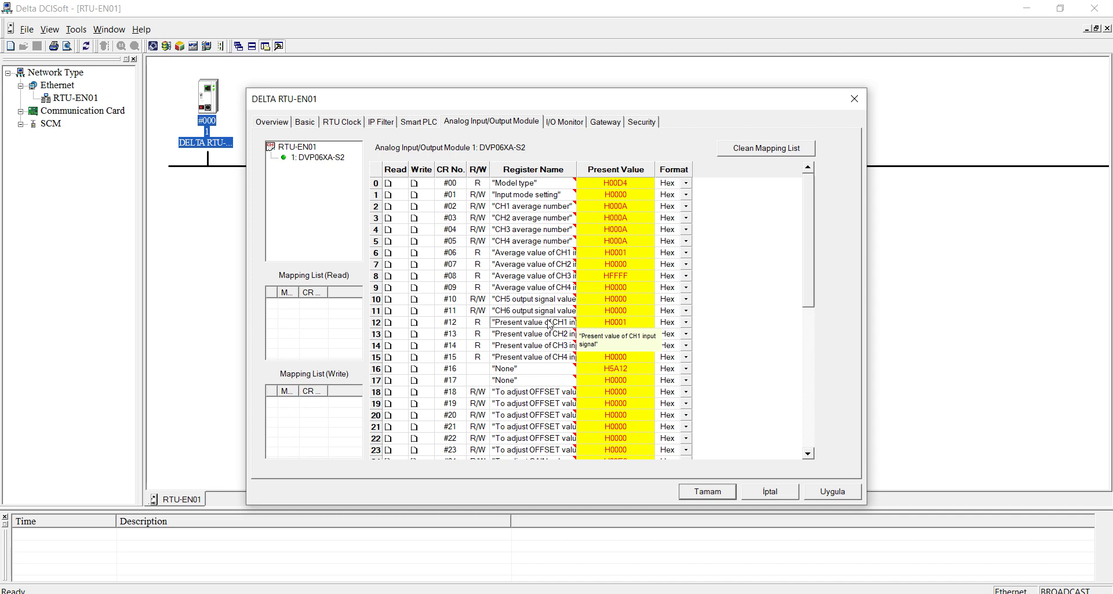
left_click(560, 300)
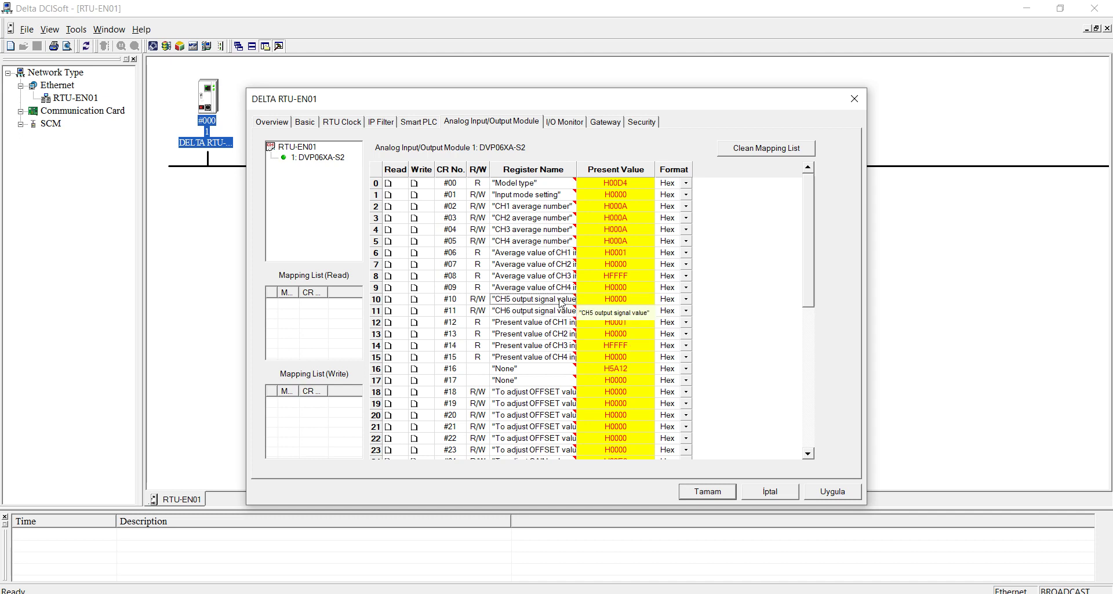
left_click(561, 325)
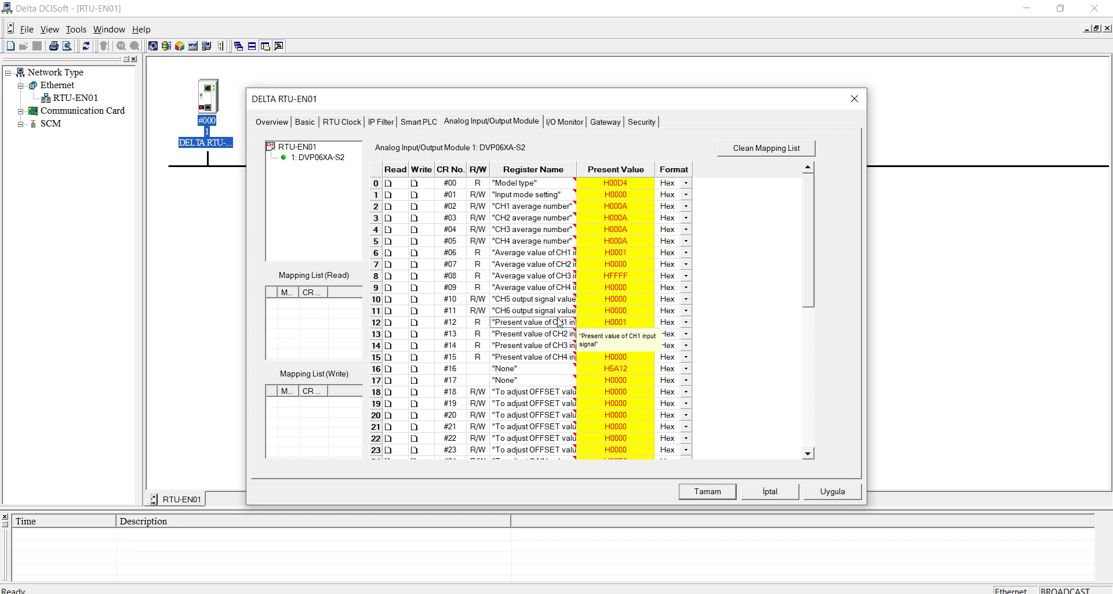
- Map CR #10 (CH5 output signal value) for writing and CR #12 (present value of CH1 input) for reading, apply, and check the mapping lists
left_click(528, 300)
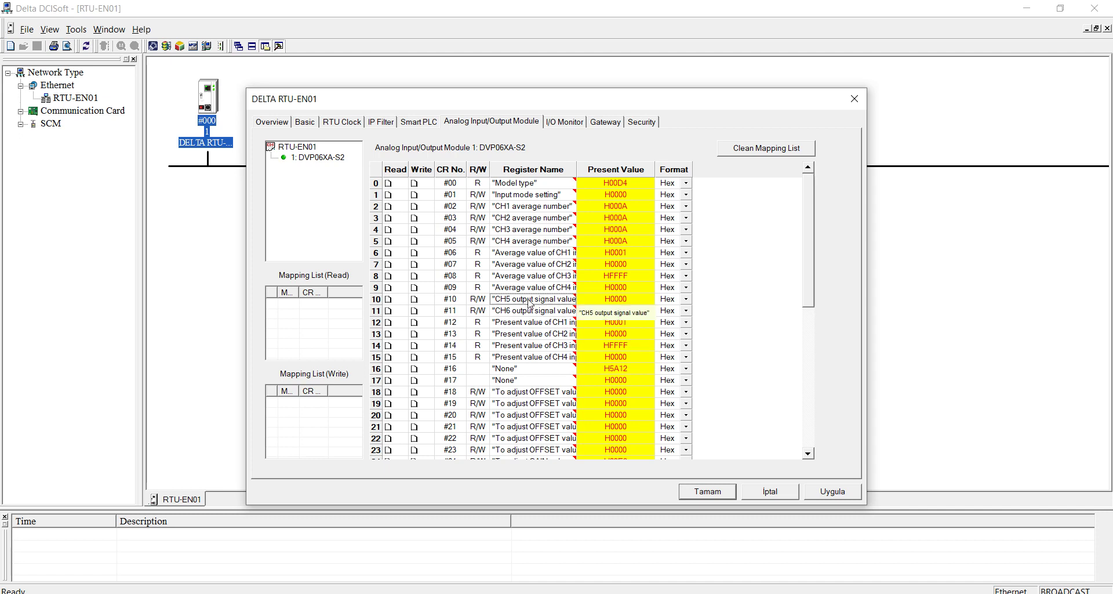
left_click(415, 300)
left_click(515, 323)
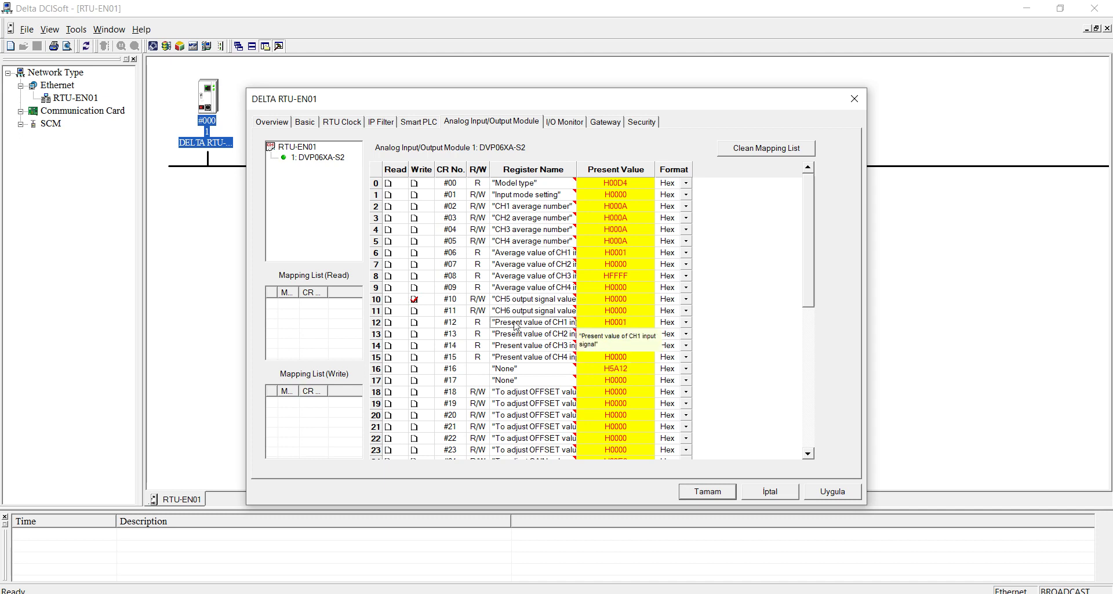
left_click(389, 322)
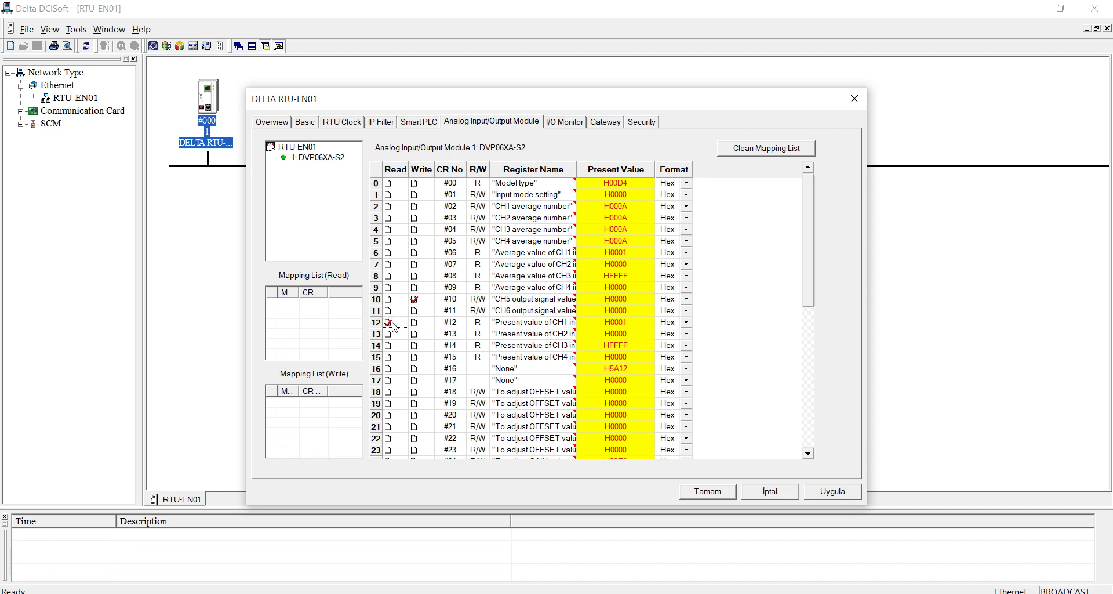
left_click(846, 491)
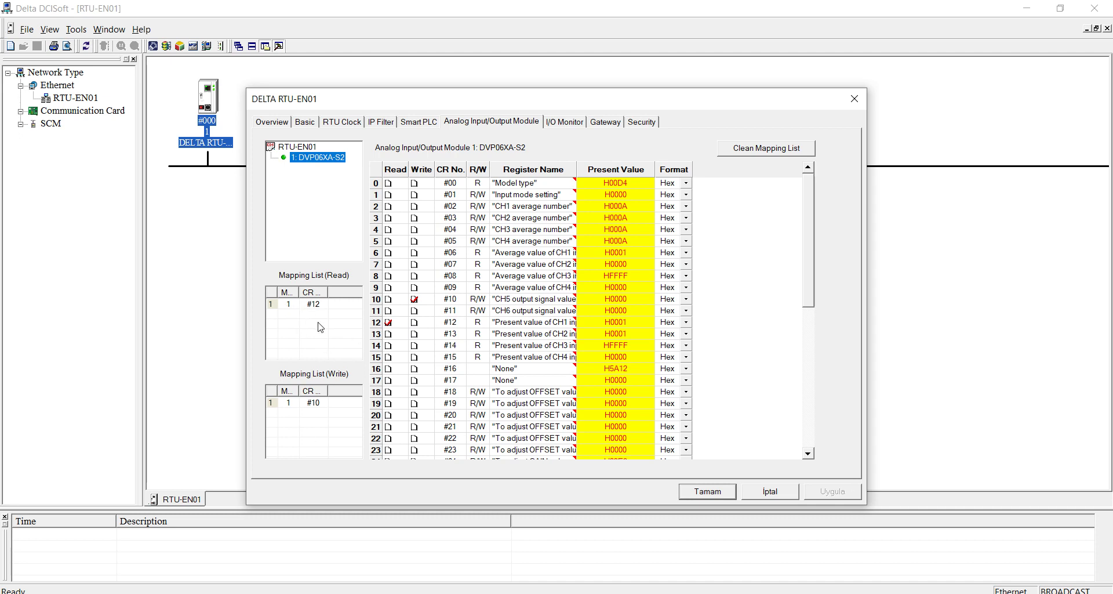
left_click(270, 305)
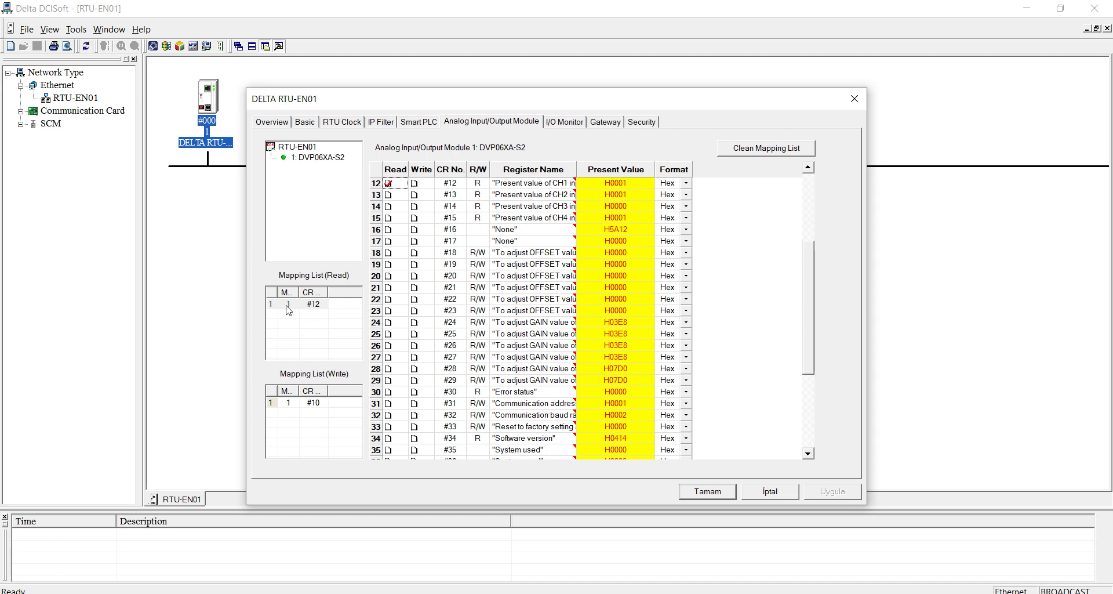
left_click(278, 404)
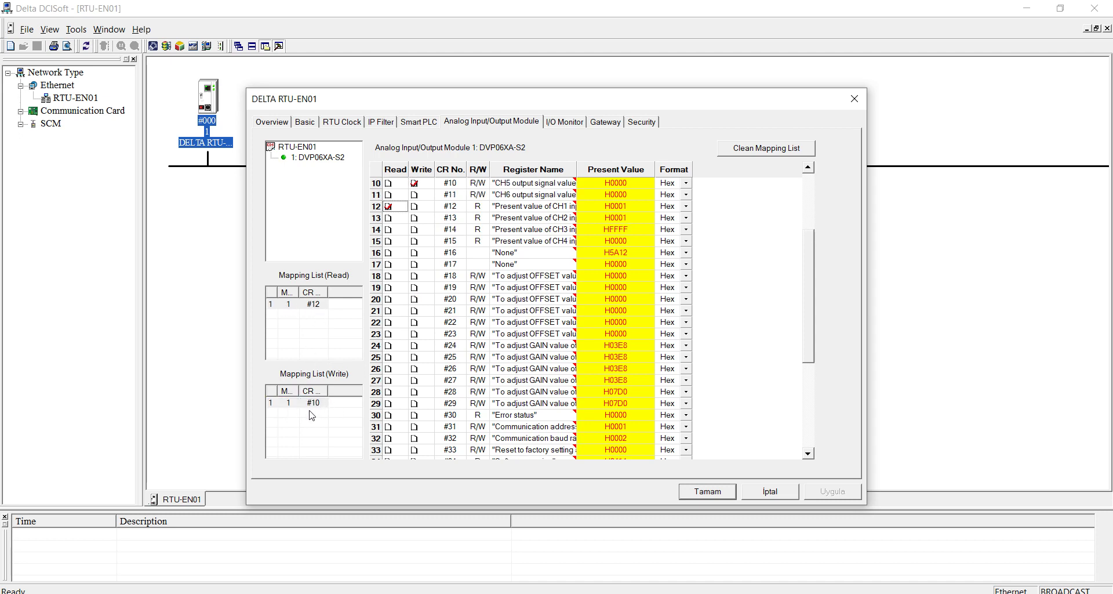
- Add CR #13, #14 and #15, the present values of CH2 to CH4, to the read mapping and apply the change
left_click(389, 218)
left_click(388, 229)
left_click(388, 241)
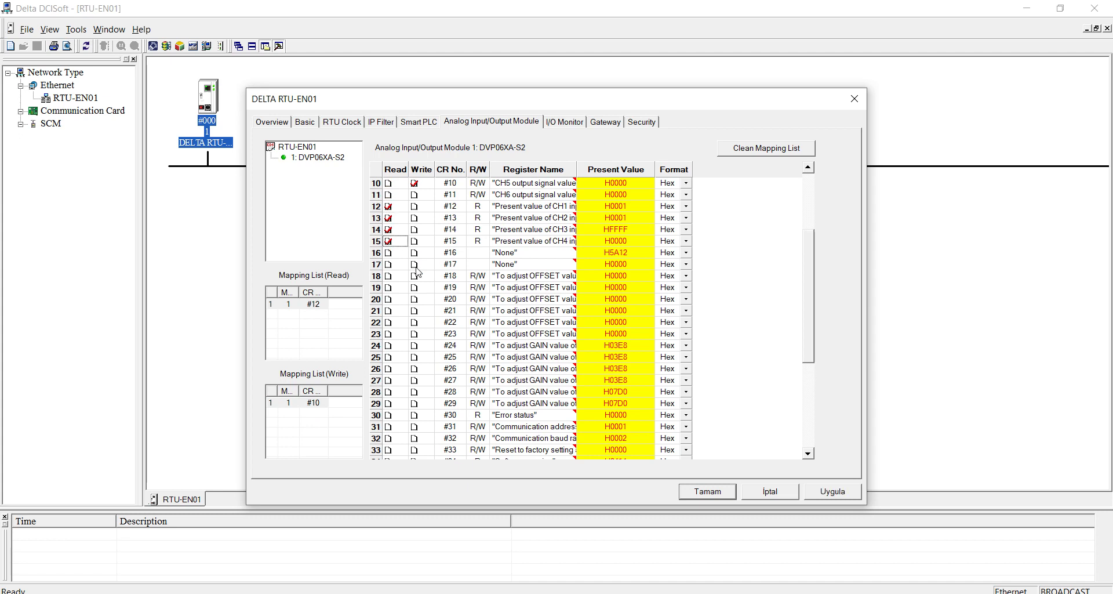
left_click(832, 490)
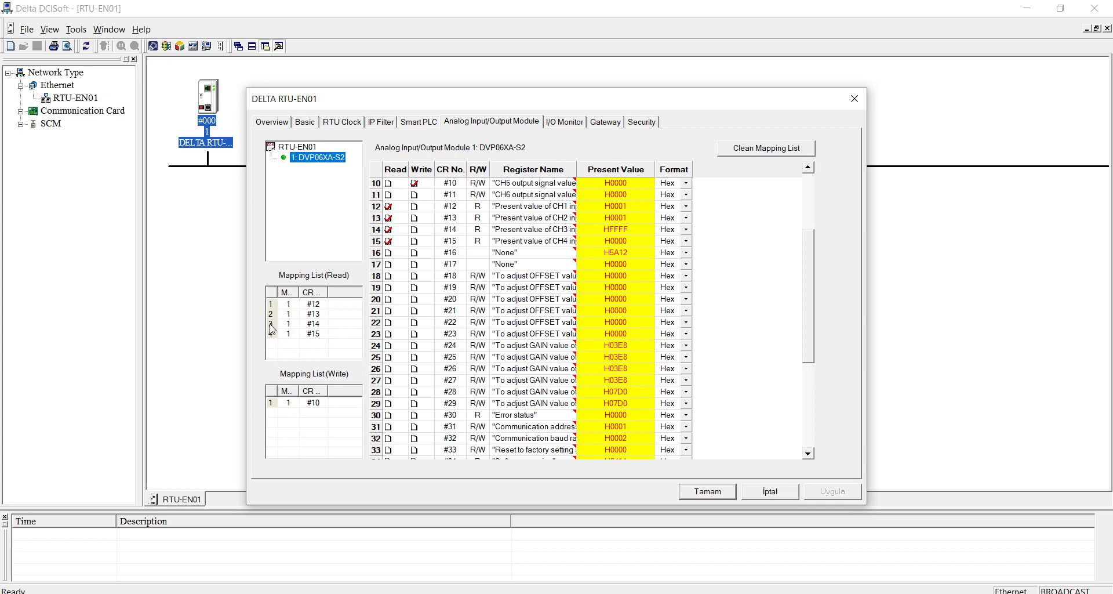
- Remove CR #13, #14 and #15 from the read mapping and apply the change
left_click(389, 217)
left_click(388, 229)
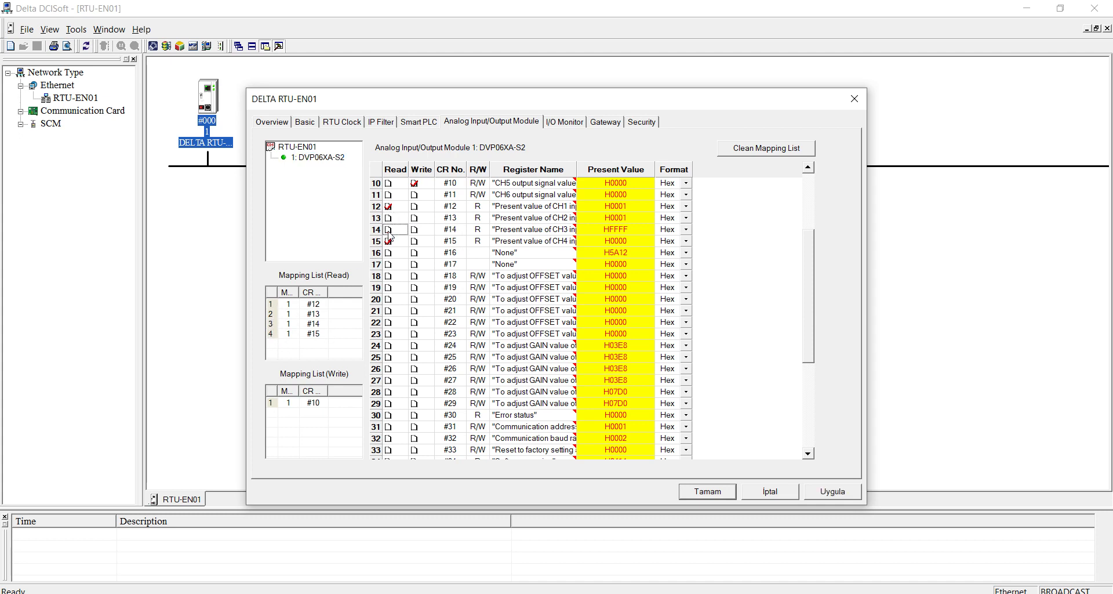
left_click(388, 240)
left_click(833, 491)
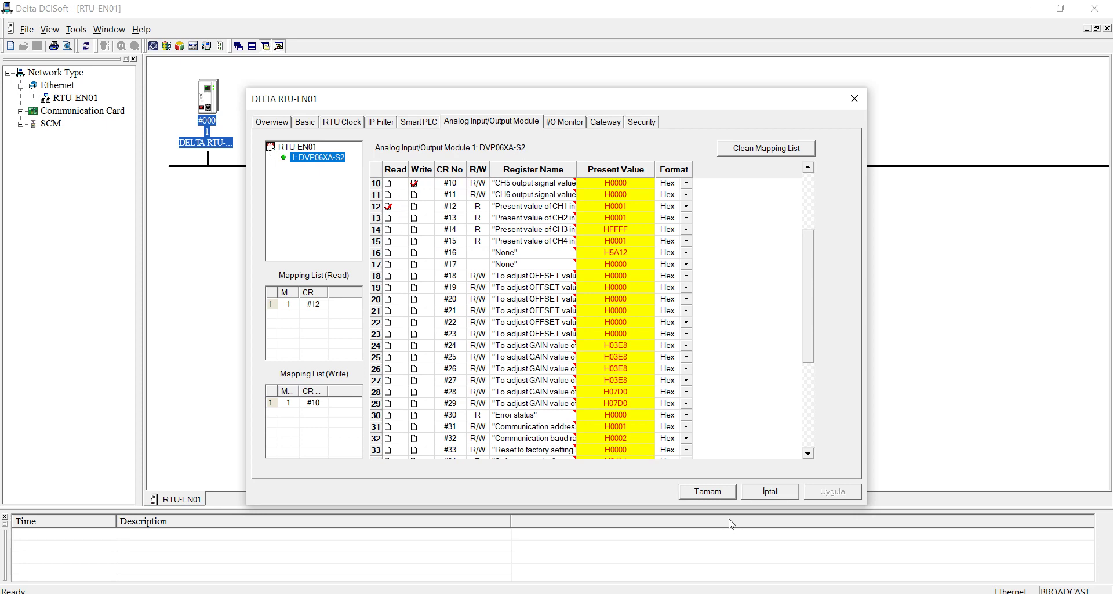
- Confirm the RTU-EN01 settings, then switch to Delta ISPSoft and open the AS228T-A CPU's settings in HWCONFIG
left_click(716, 492)
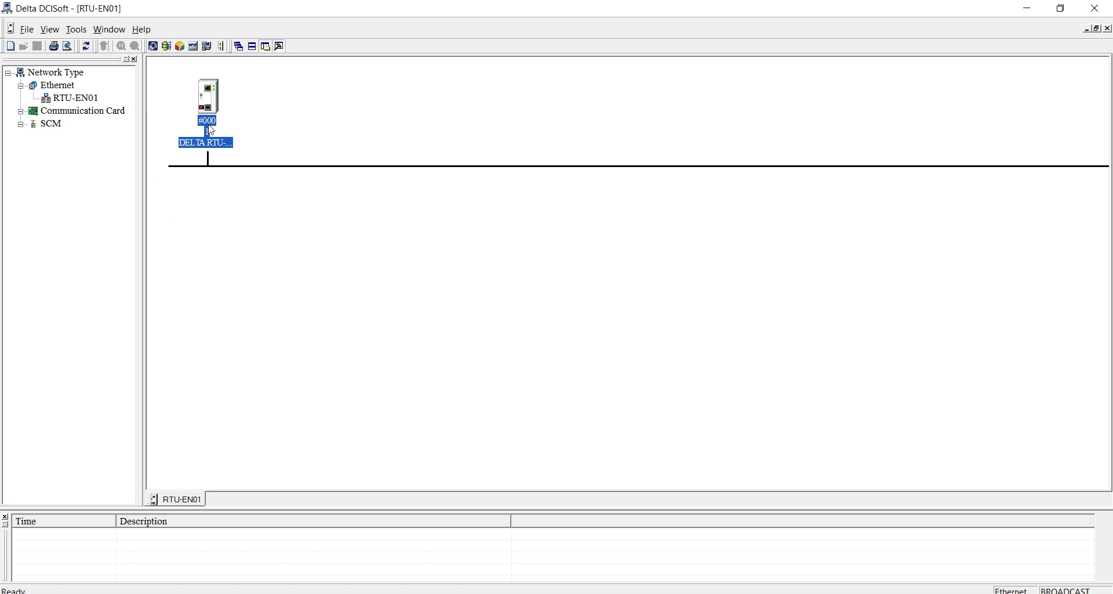
key("alt+Tab")
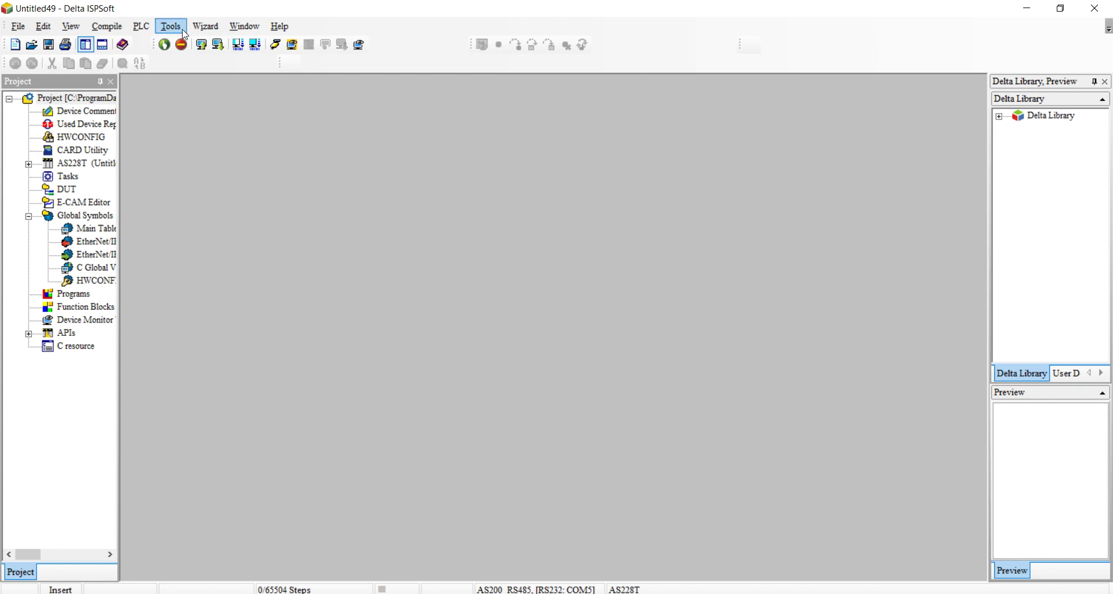
left_click(96, 135)
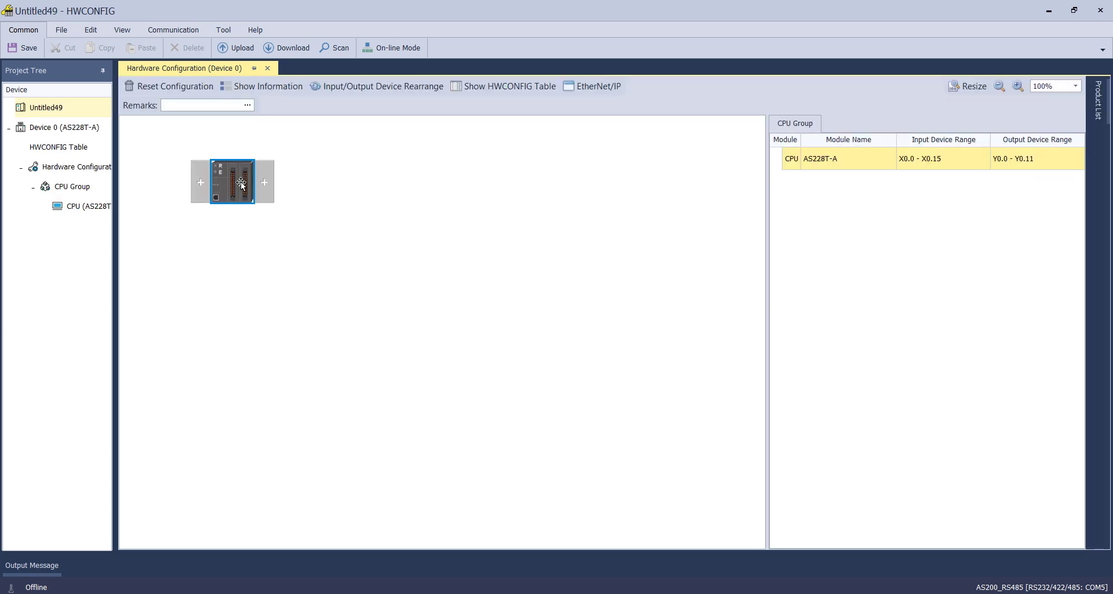
double_click(241, 184)
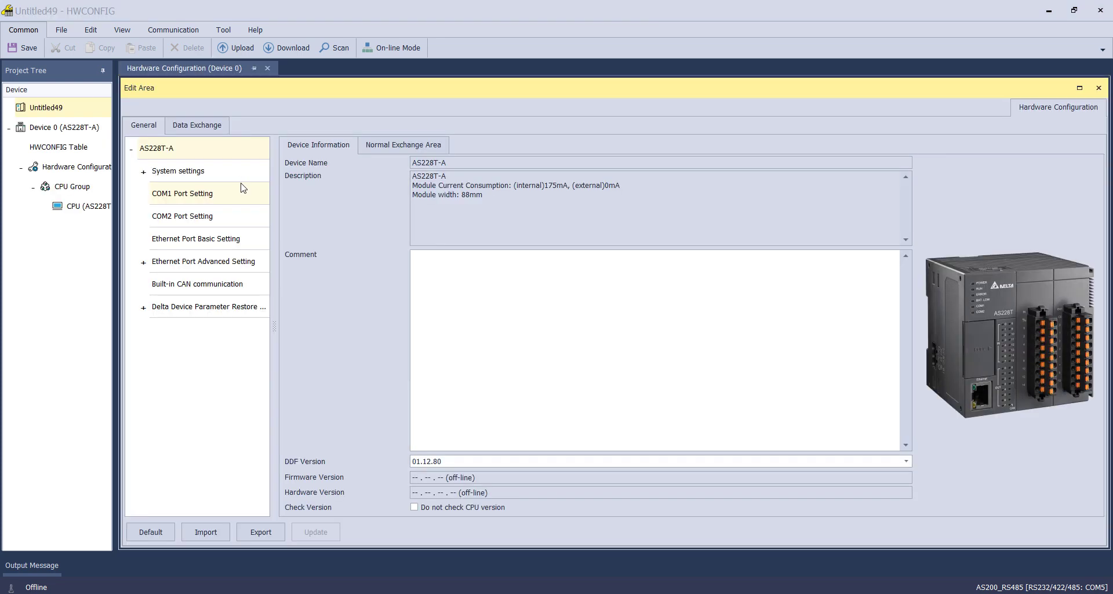
- Set the COM2 ID No. of the AS228T-A CPU to 3 in its COM2 port settings
left_click(200, 217)
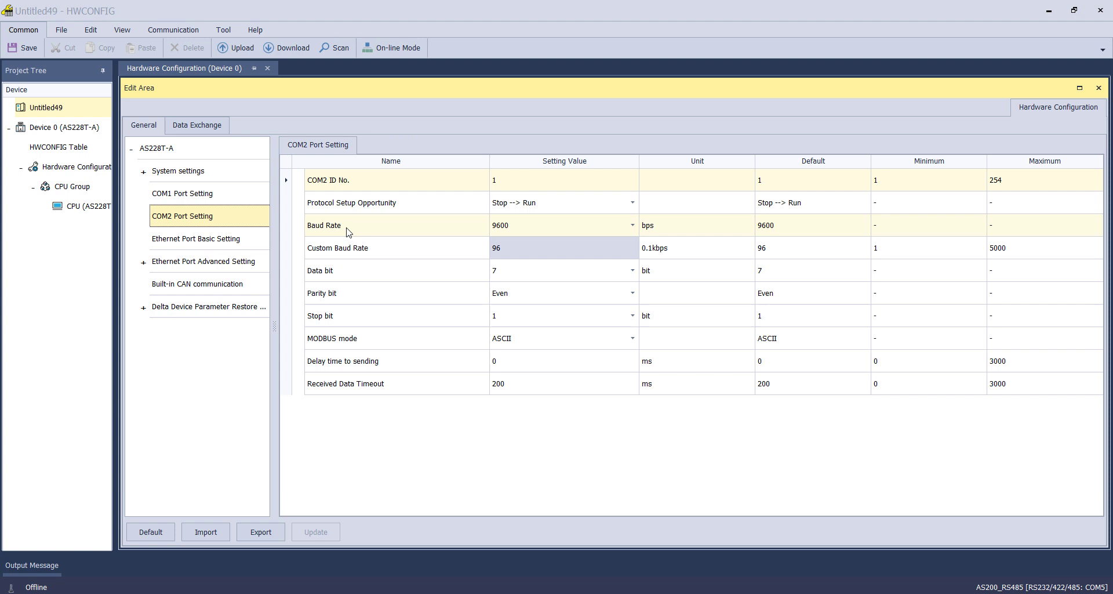
left_click(520, 180)
type("3")
key("Return")
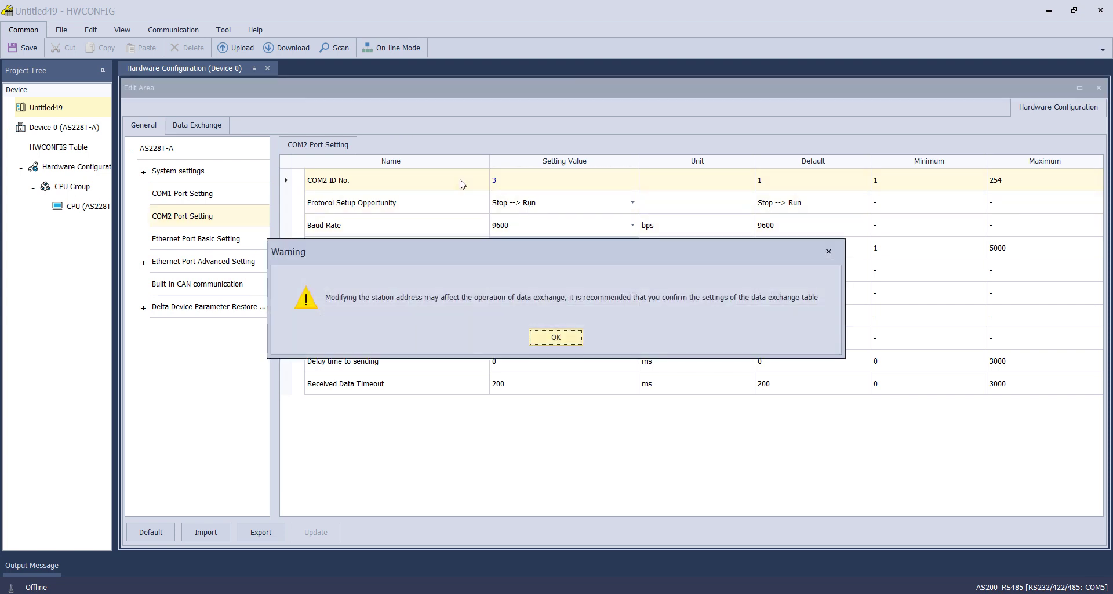
left_click(554, 338)
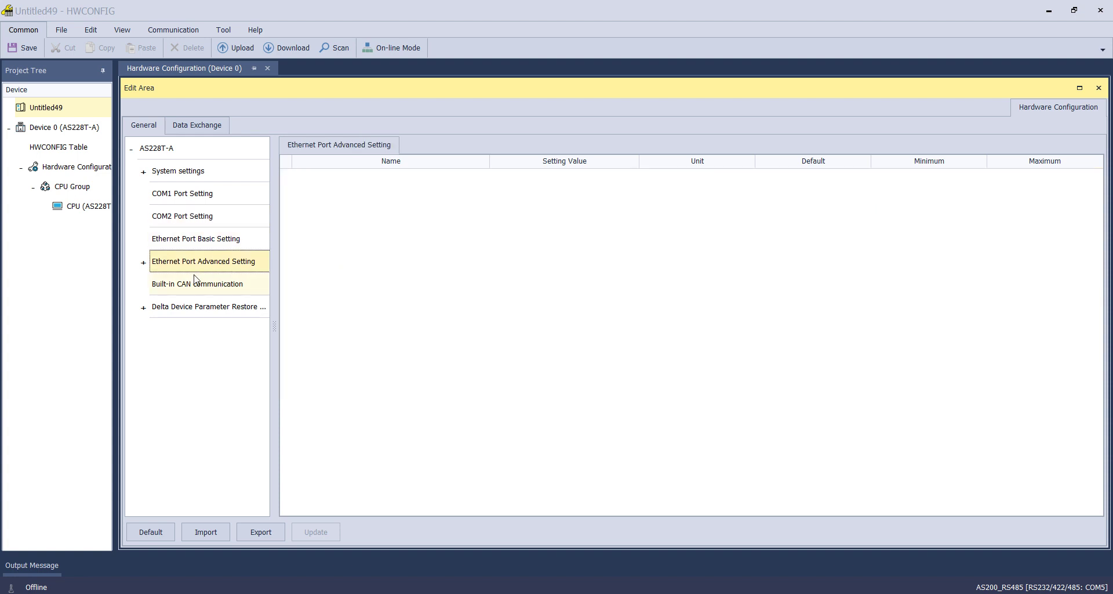
- Enable RTU Mapping in the CPU's advanced Ethernet port settings and expand the list of individual RTU-EN01 mappings
left_click(145, 263)
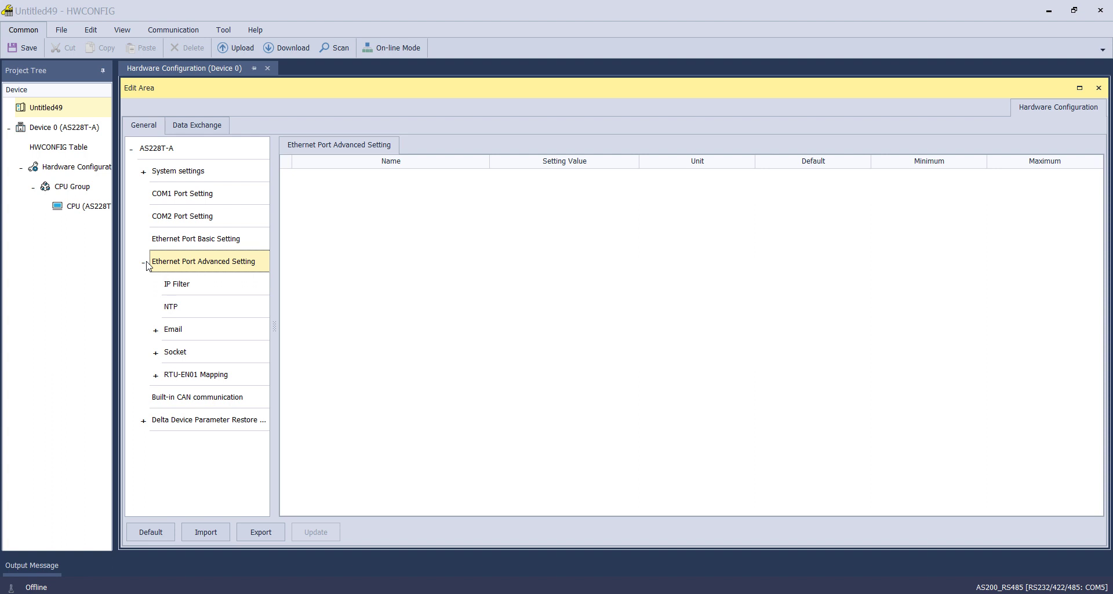
left_click(224, 378)
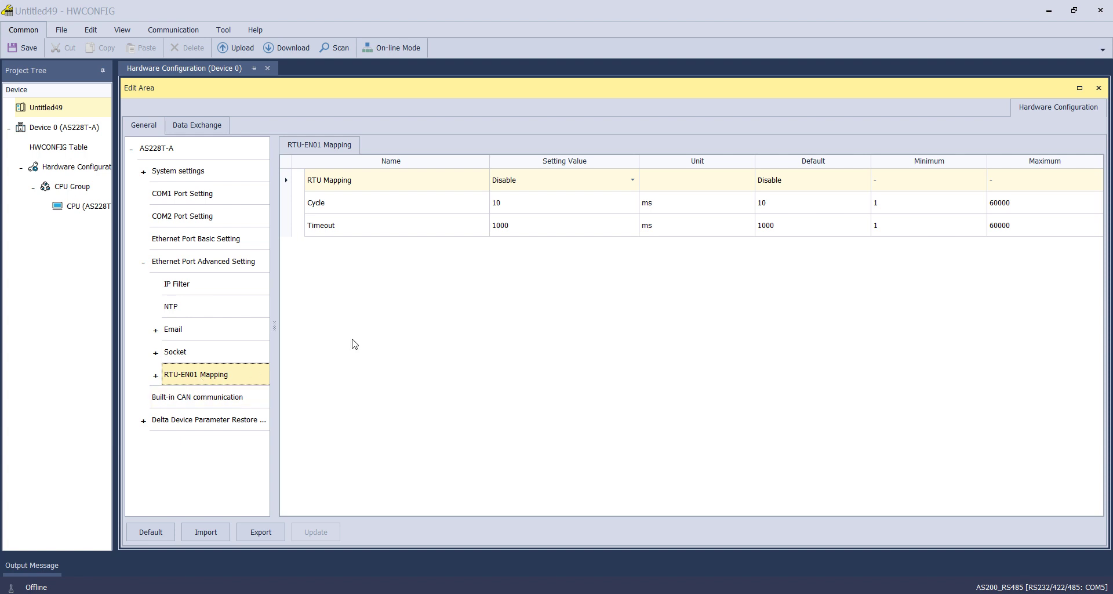
left_click(556, 182)
left_click(541, 207)
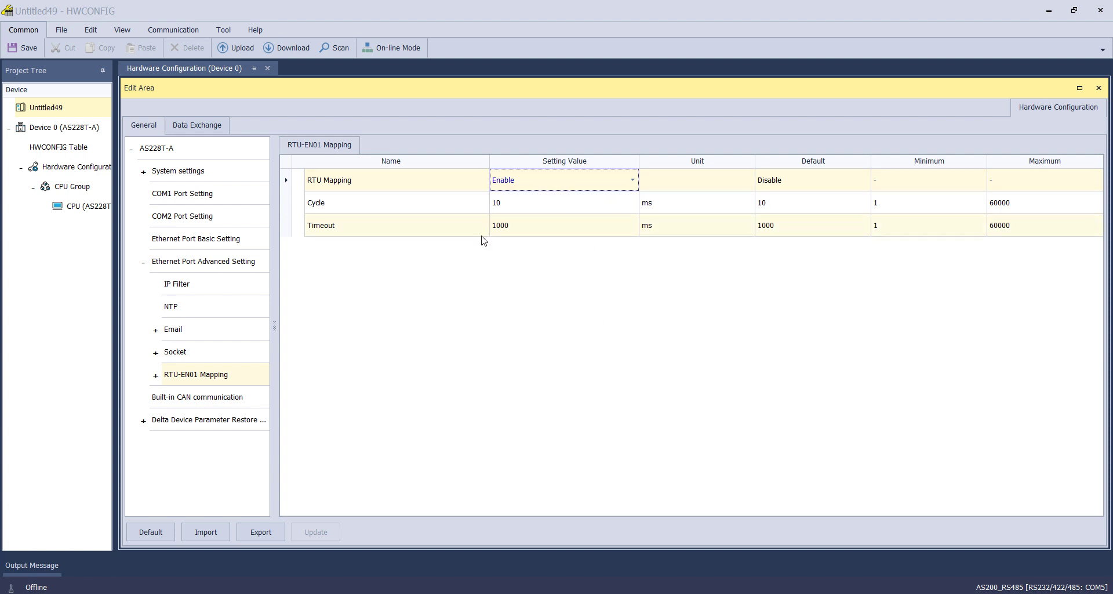
left_click(156, 377)
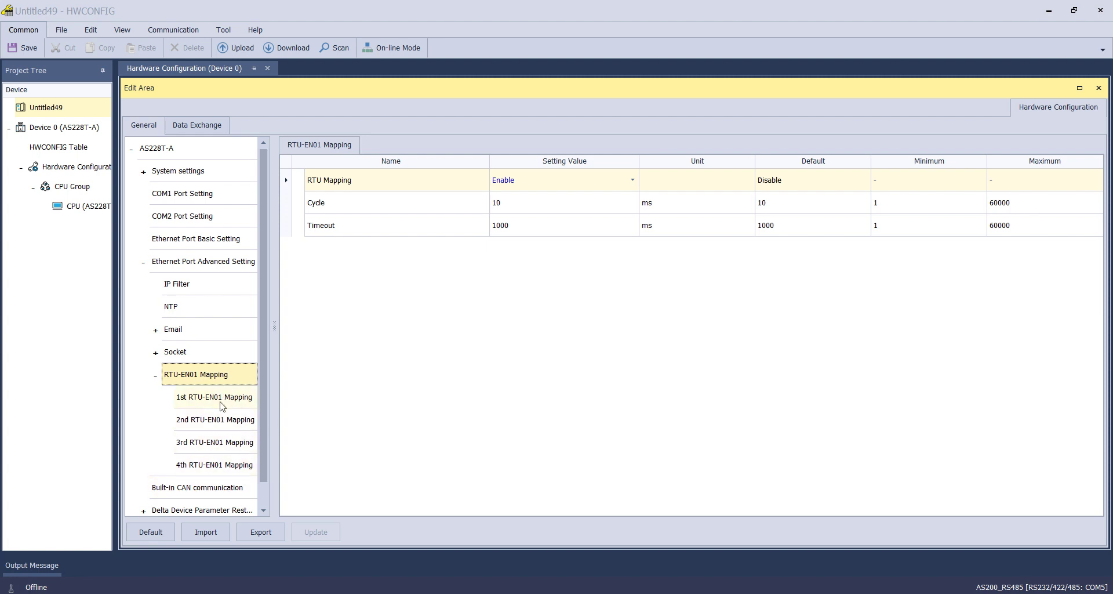
- Enable RTU1 in the 1st RTU-EN01 mapping and set its IP address to 192.168.1.6
left_click(236, 401)
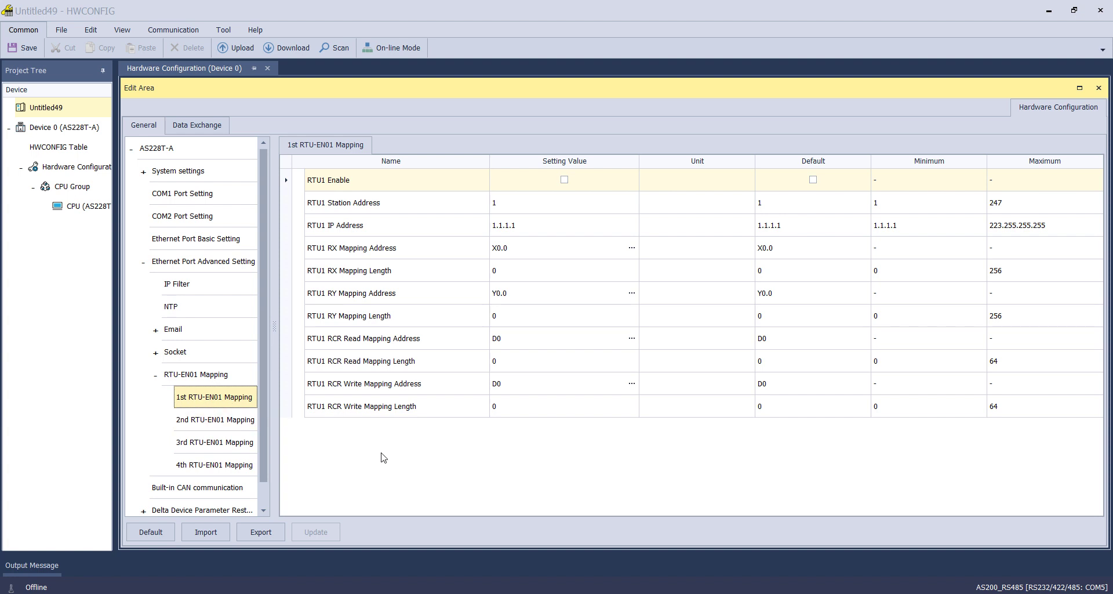
left_click(565, 181)
left_click(566, 182)
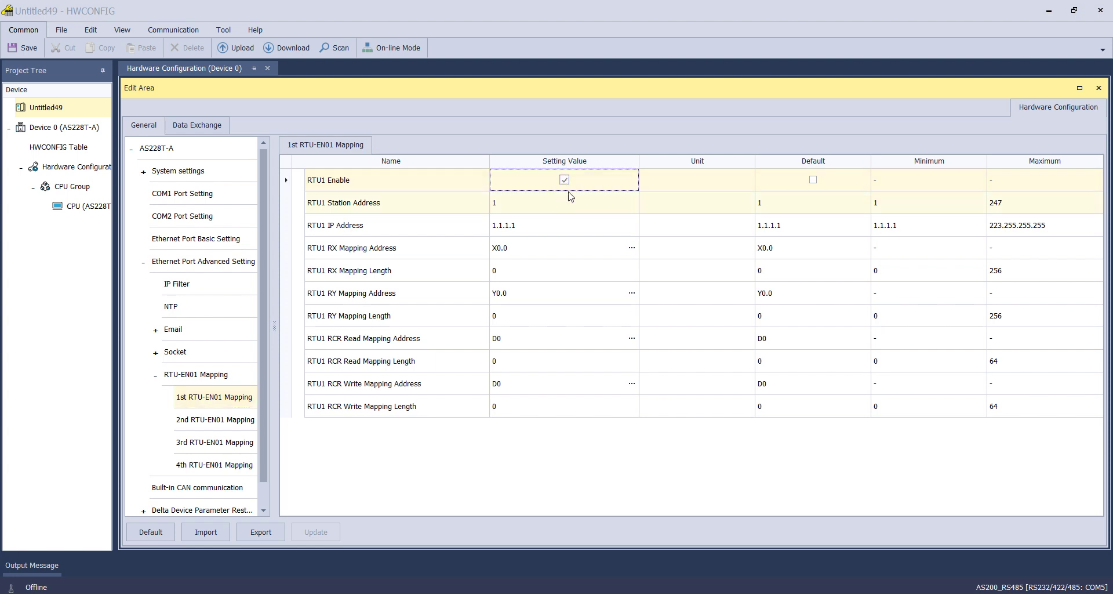
left_click(537, 227)
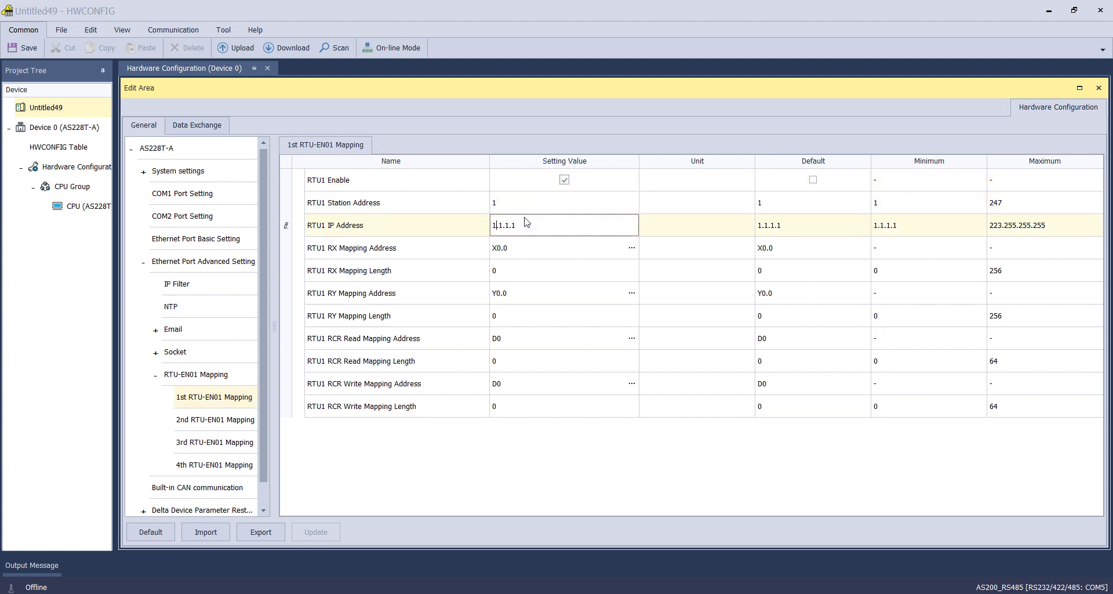
type("92.168")
left_click(535, 254)
left_click(637, 220)
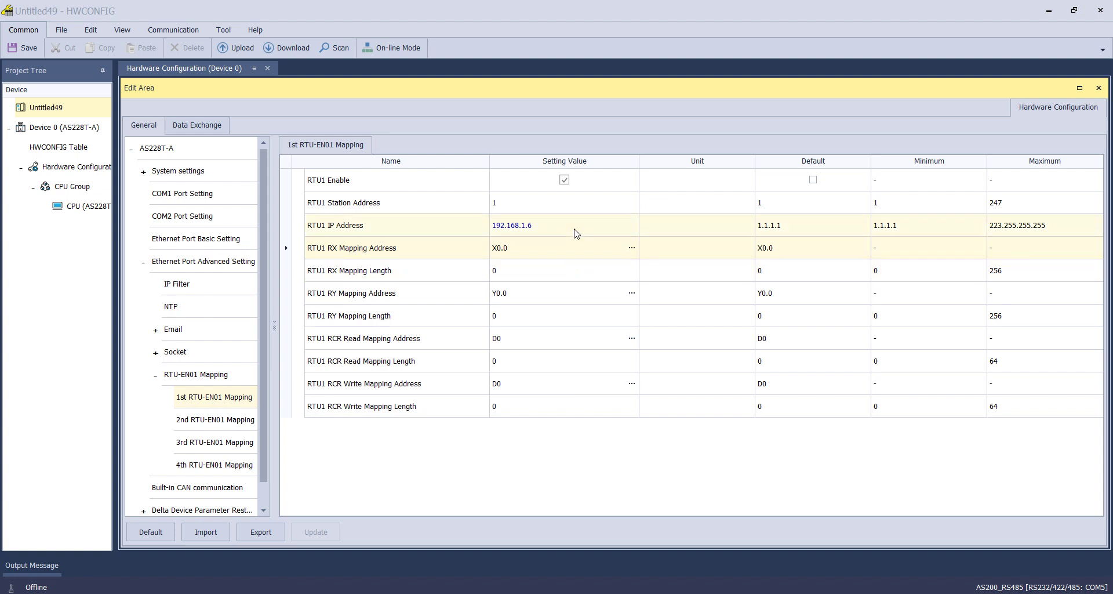
- Set the RTU1 RX mapping address to M2000 with a length of 3
left_click(632, 248)
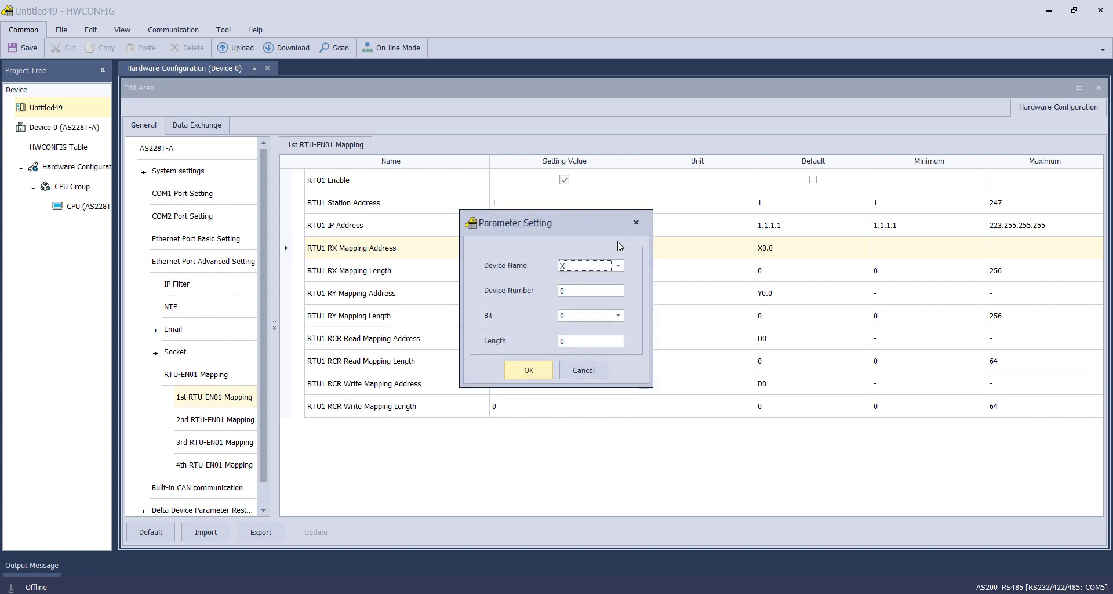
left_click_drag(590, 223, 776, 206)
left_click(804, 248)
left_click(765, 273)
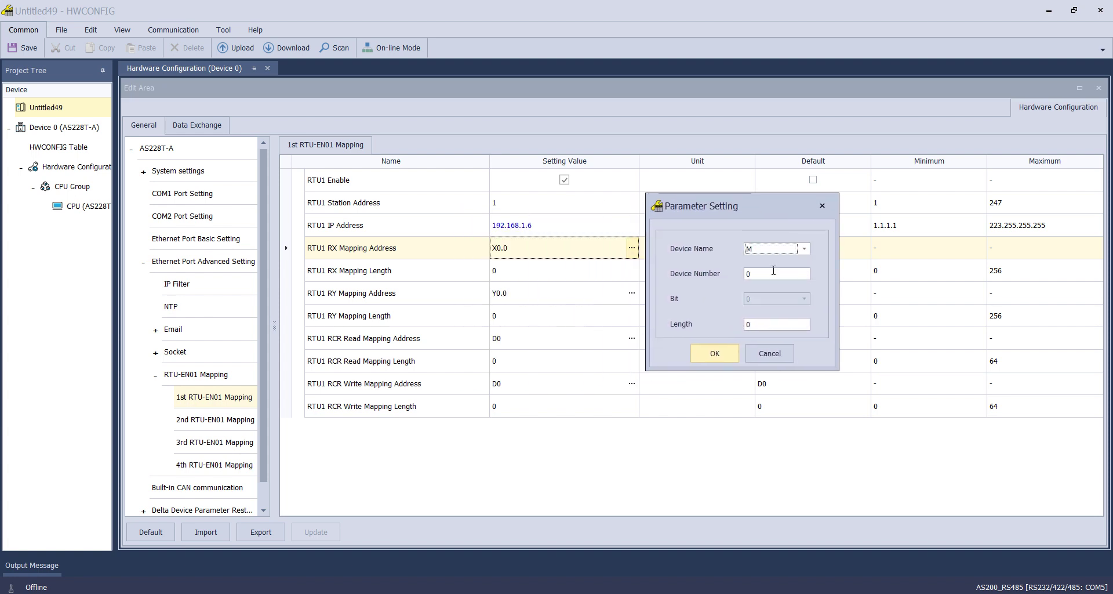
key("Tab")
type("2000")
key("Return")
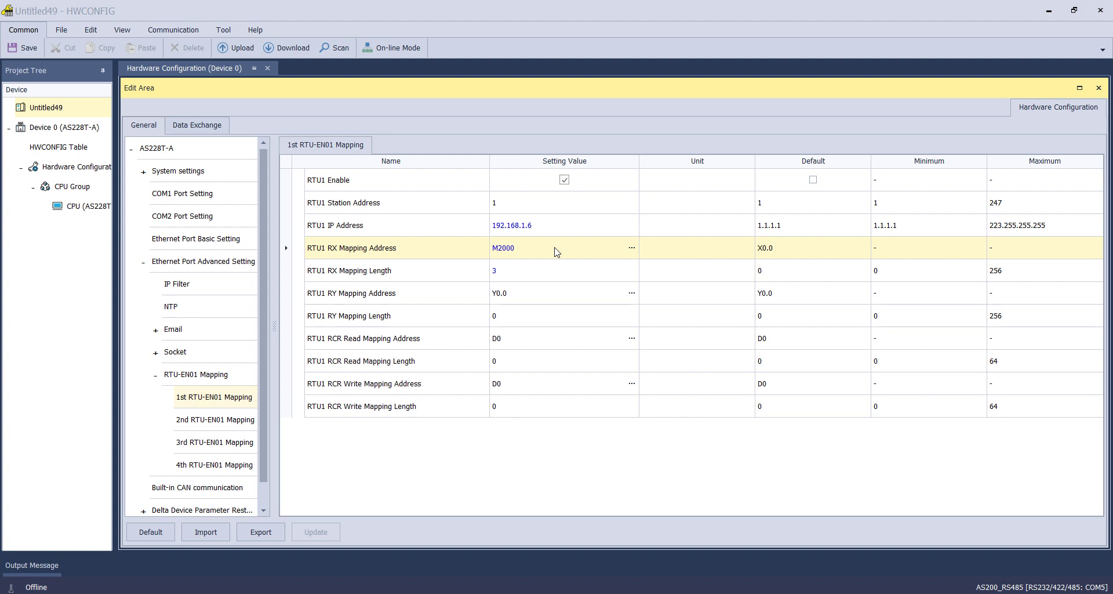
- Set the RTU1 RY mapping address to M3000 with a length of 3
left_click(632, 293)
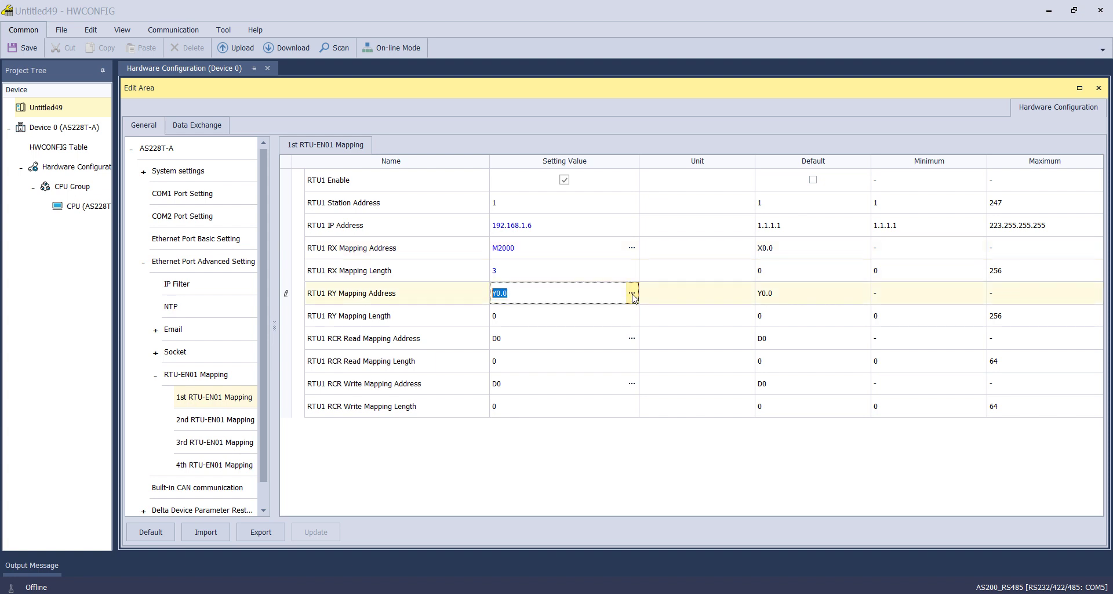
left_click(804, 249)
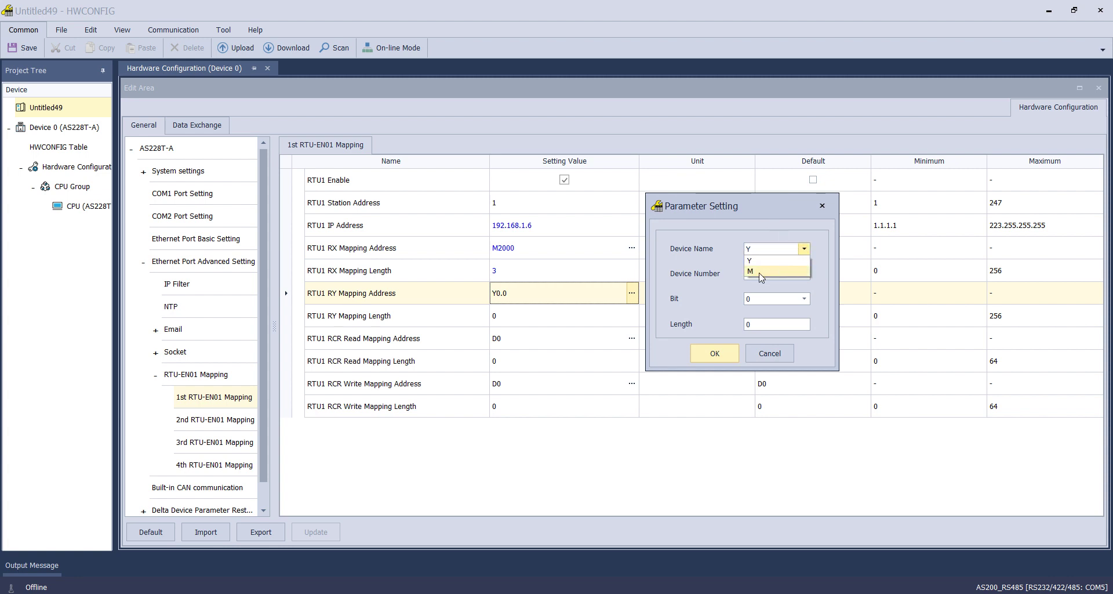
left_click(760, 273)
type("3000")
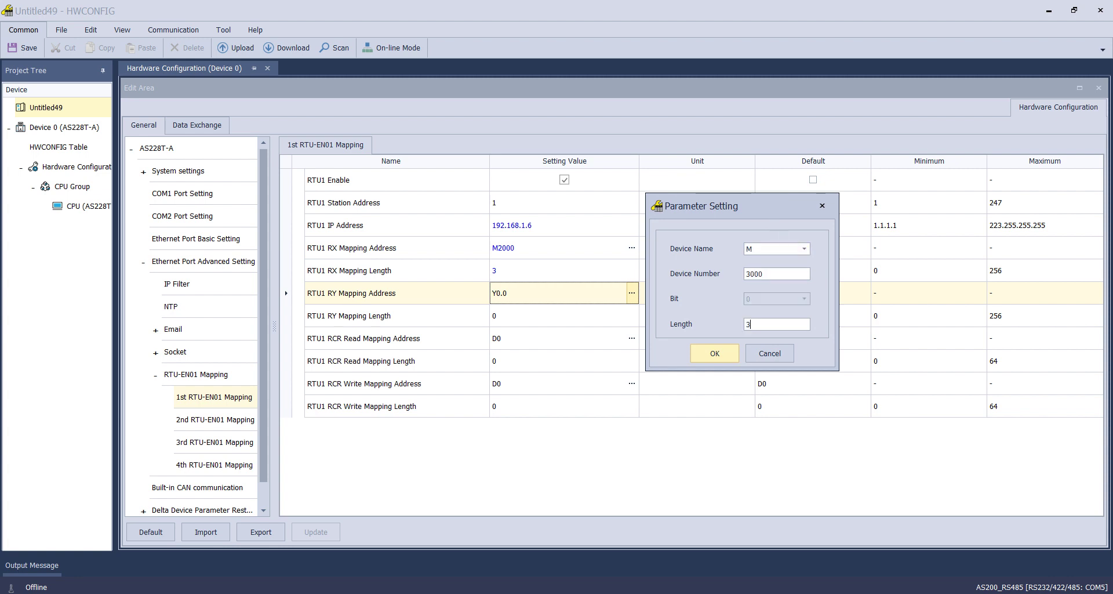
key("Return")
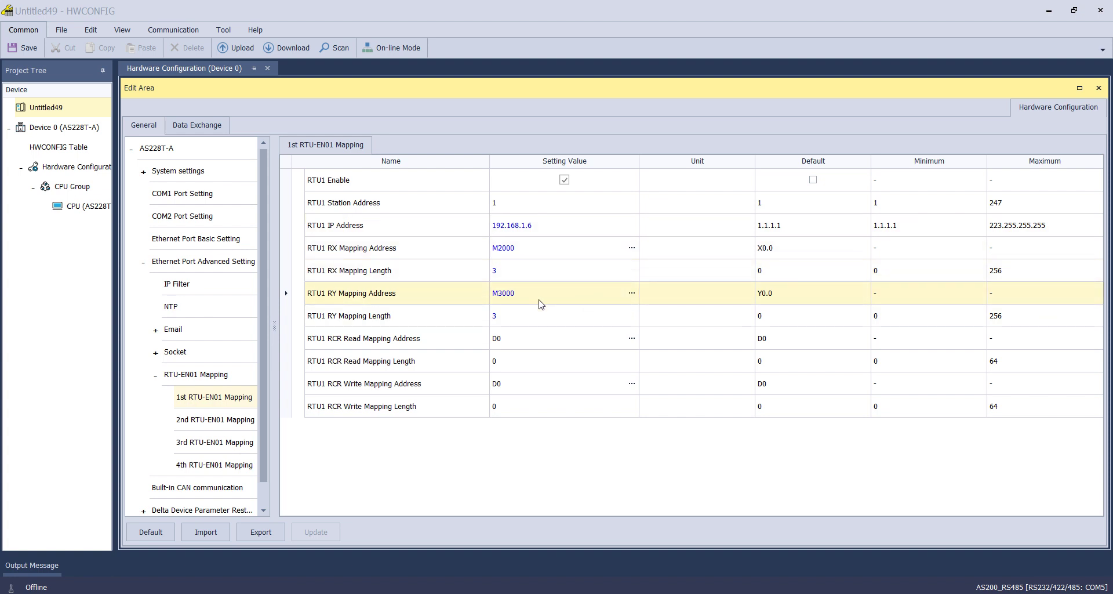
- Change the RTU1 RX mapping length to 0 and set it back to 3
left_click(632, 248)
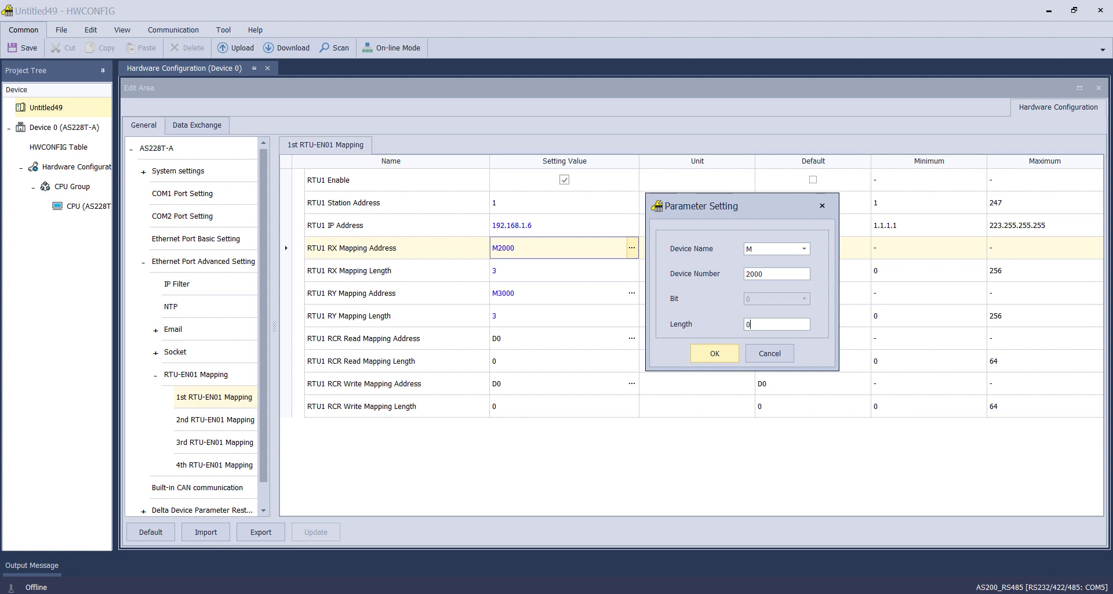
type("0")
key("Return")
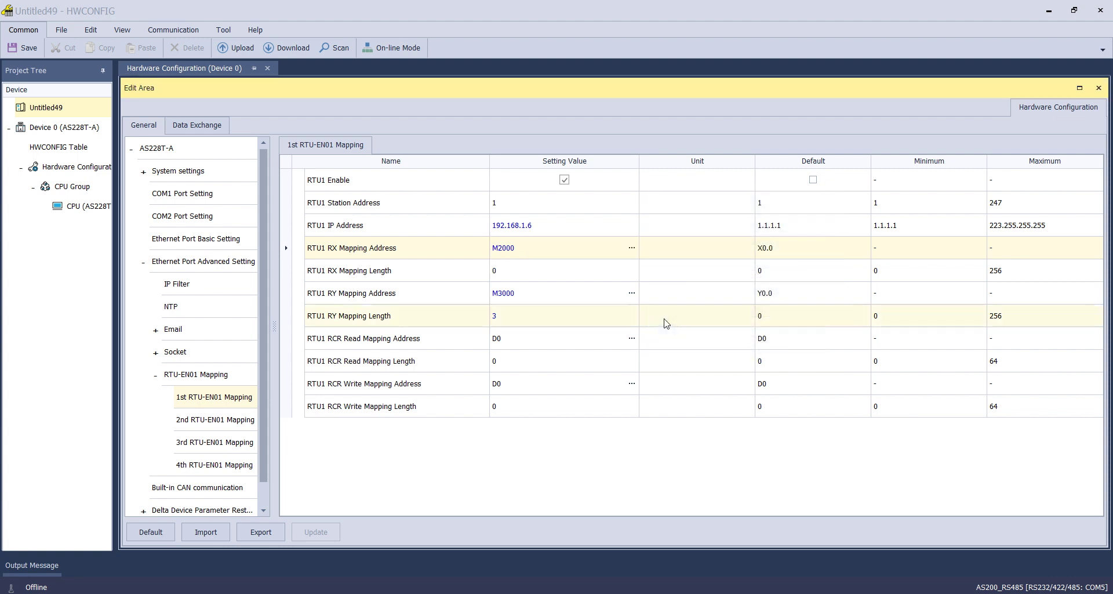
left_click(631, 247)
left_click(761, 325)
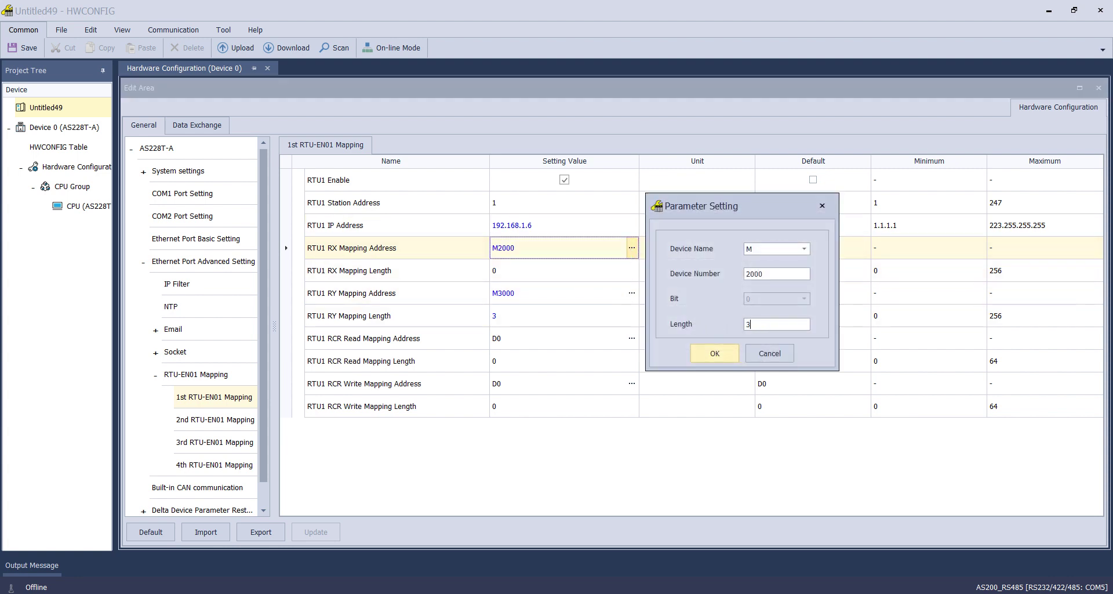
key("Return")
- Leave the RCR read mapping dialog, switch to DCISoft and examine the RTU-EN01's analog module read and write mapping lists
double_click(533, 338)
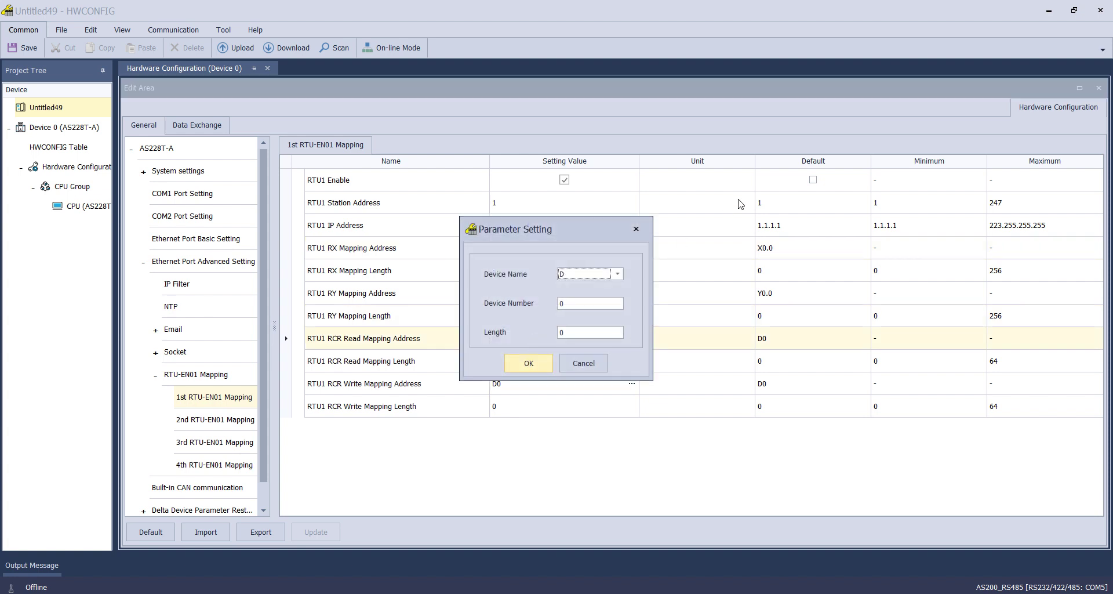
left_click(635, 229)
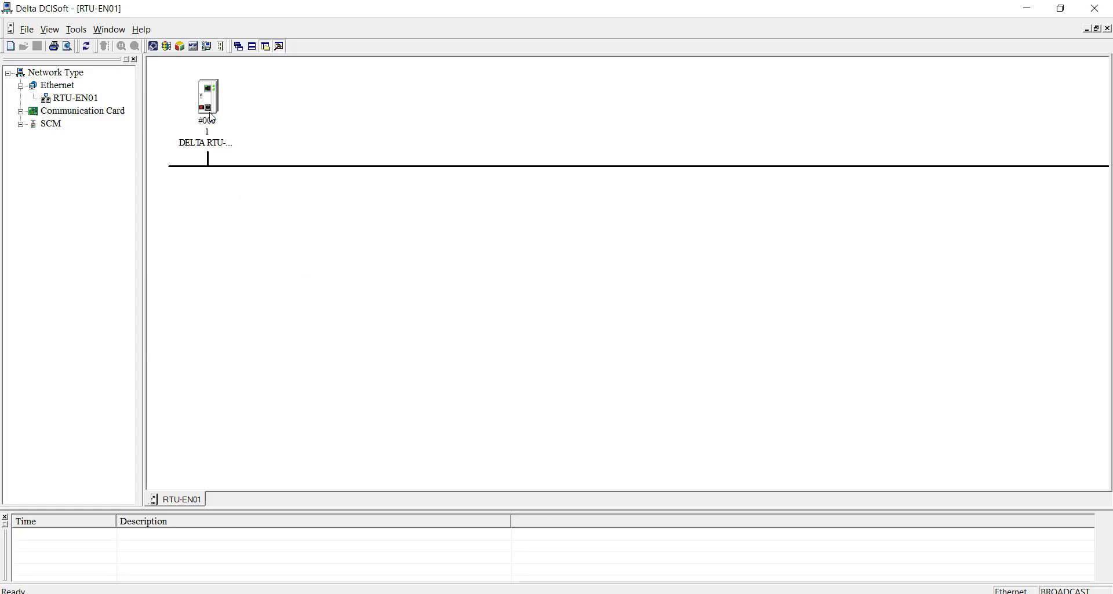
left_click(208, 124)
double_click(207, 129)
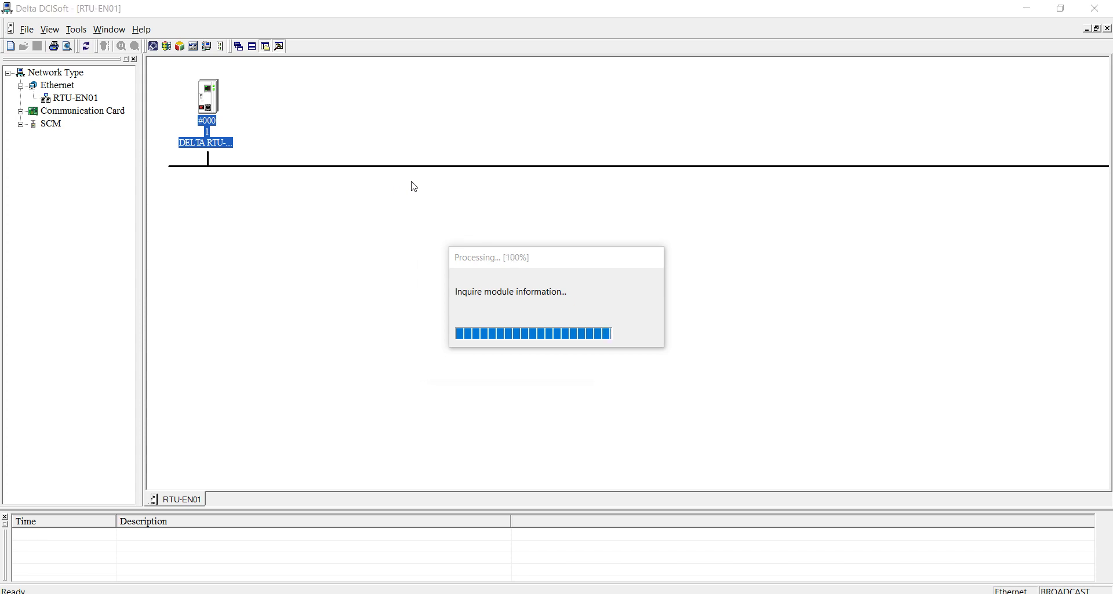
left_click(665, 362)
left_click(519, 121)
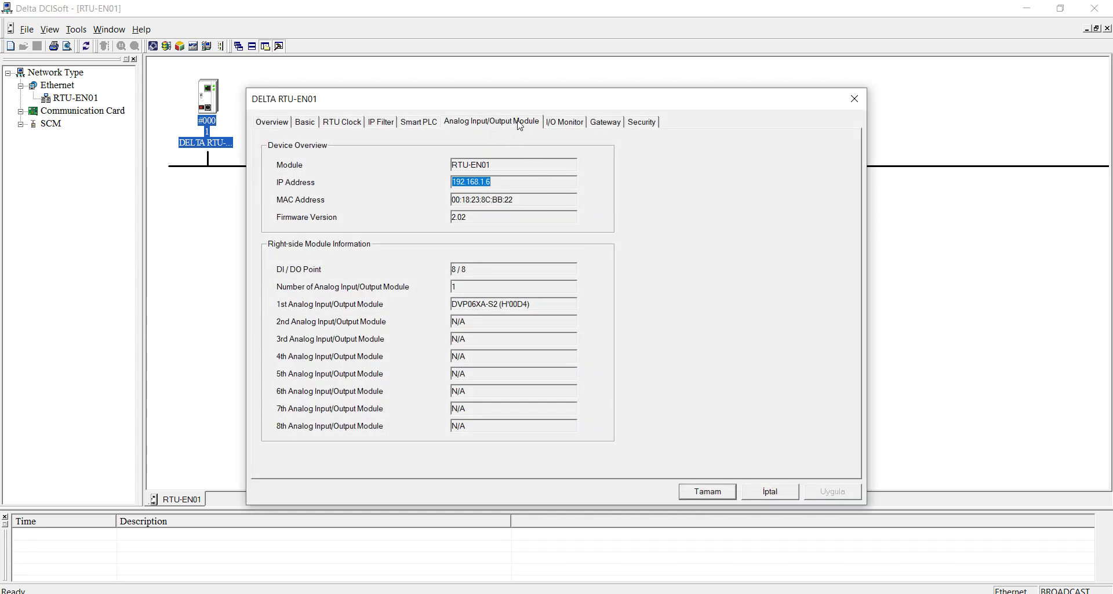
double_click(328, 304)
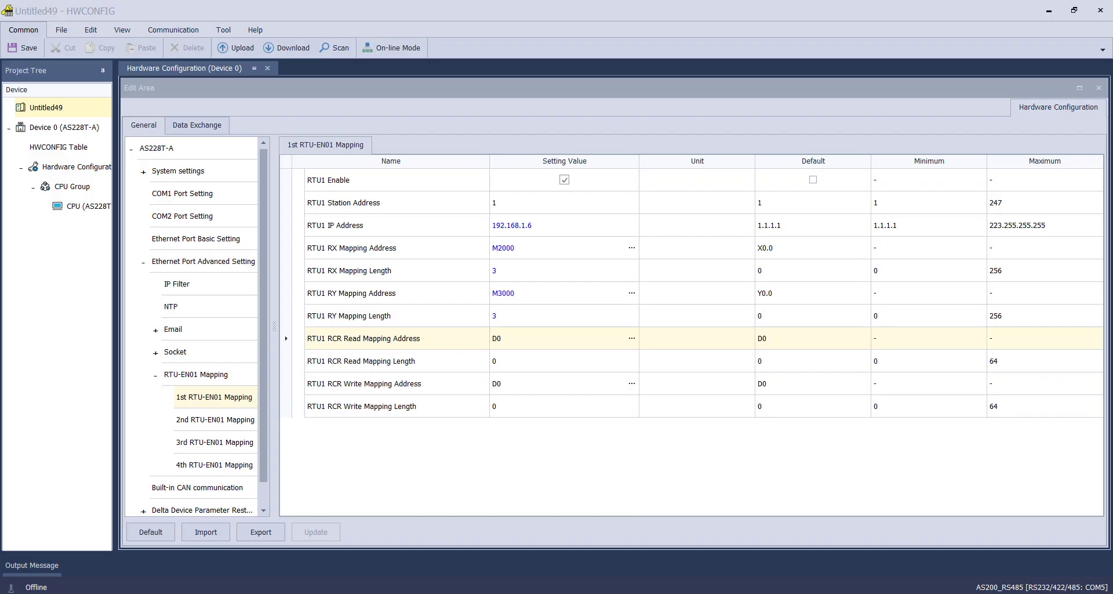
- In HWCONFIG, set the RTU1 RCR read mapping address to D2000 with a length of 1
left_click(632, 338)
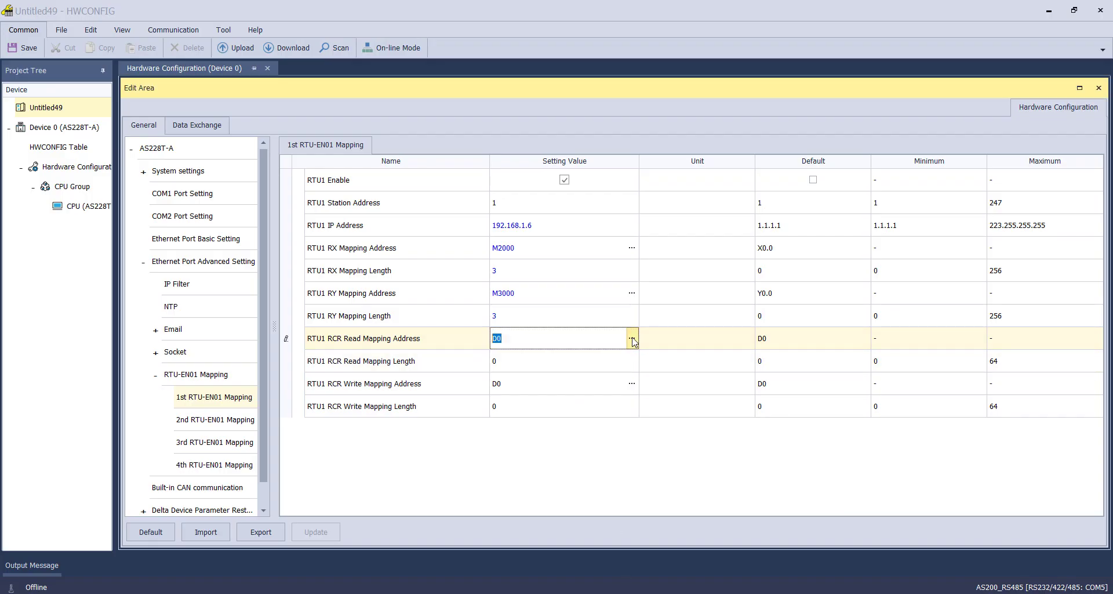
left_click(618, 273)
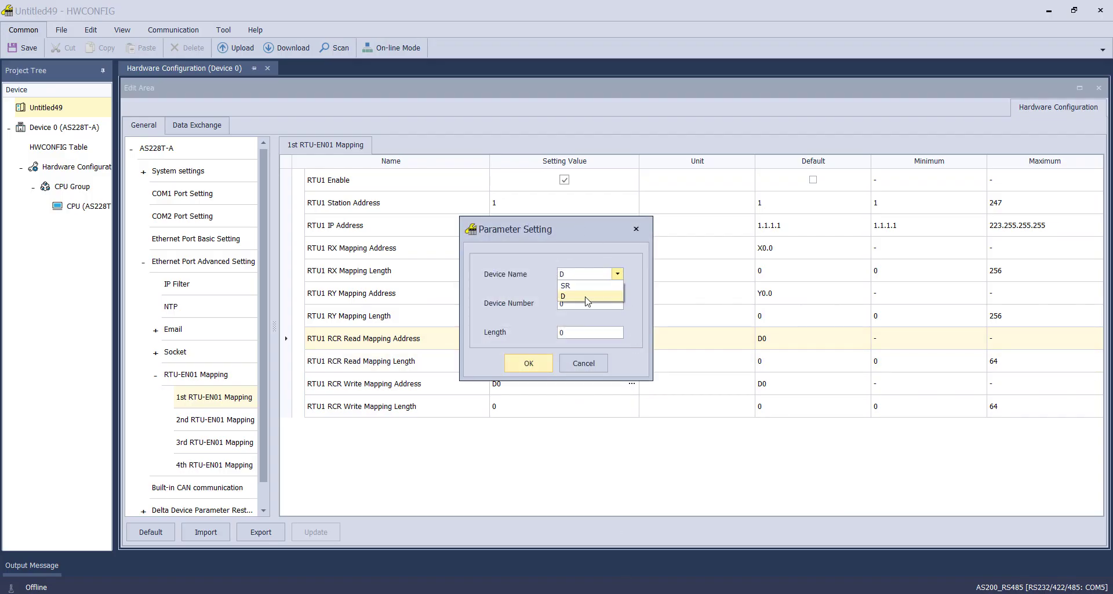
left_click(586, 296)
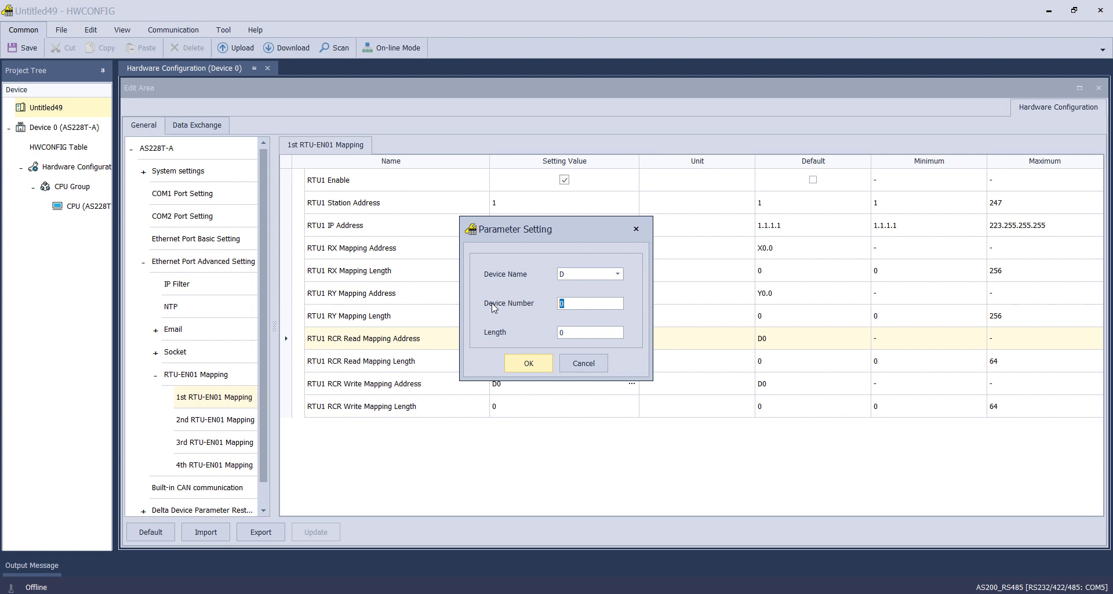
type("201")
key("Return")
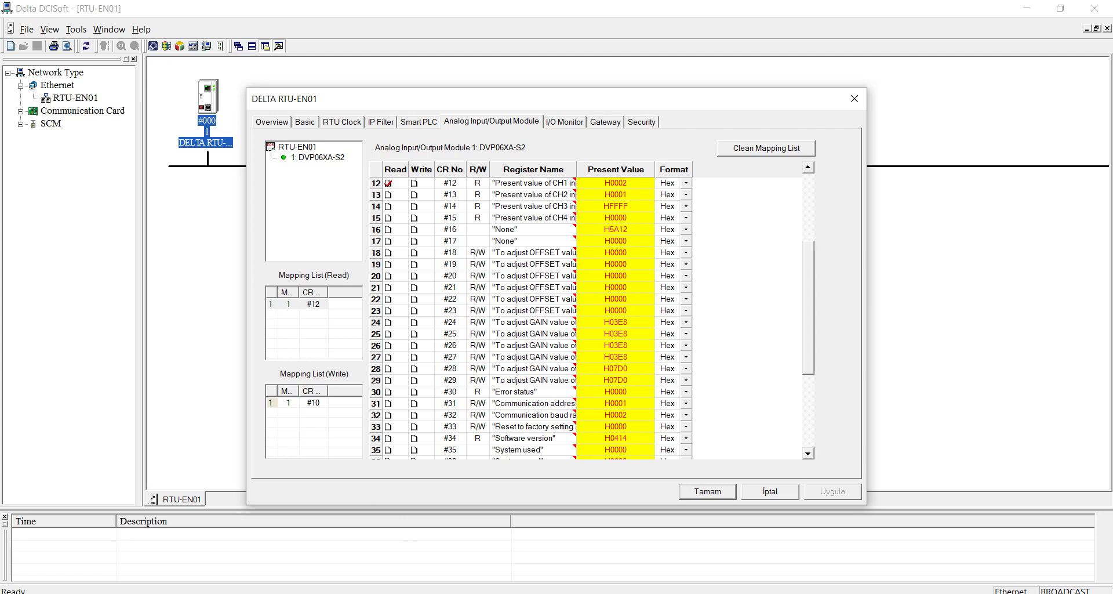
- Set the RTU1 RCR write mapping address to D3000 with a length of 1 in HWCONFIG
key("alt+Tab")
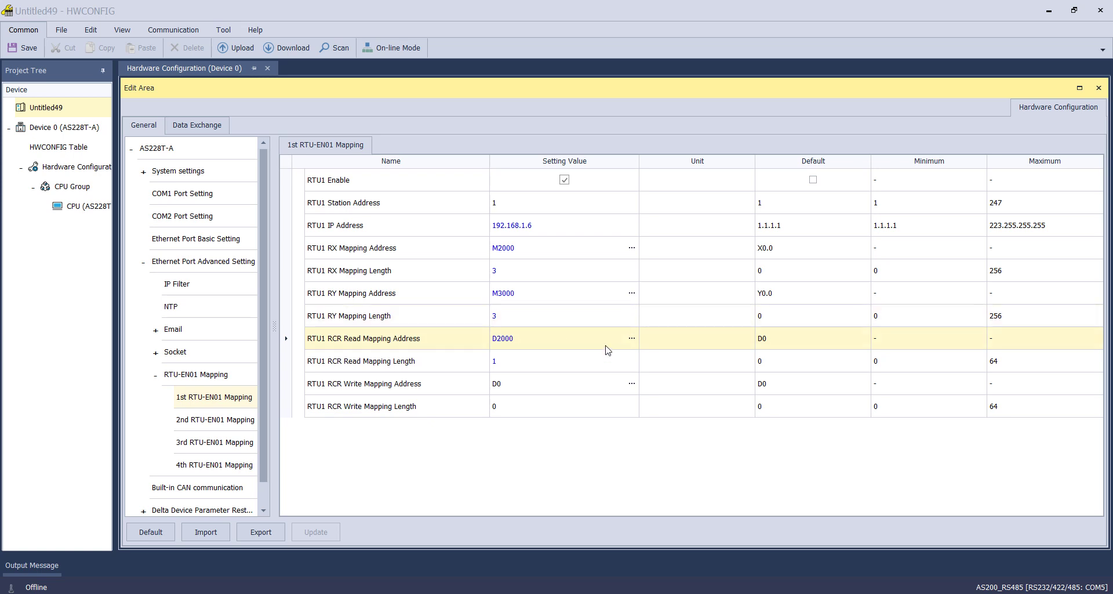
left_click(632, 383)
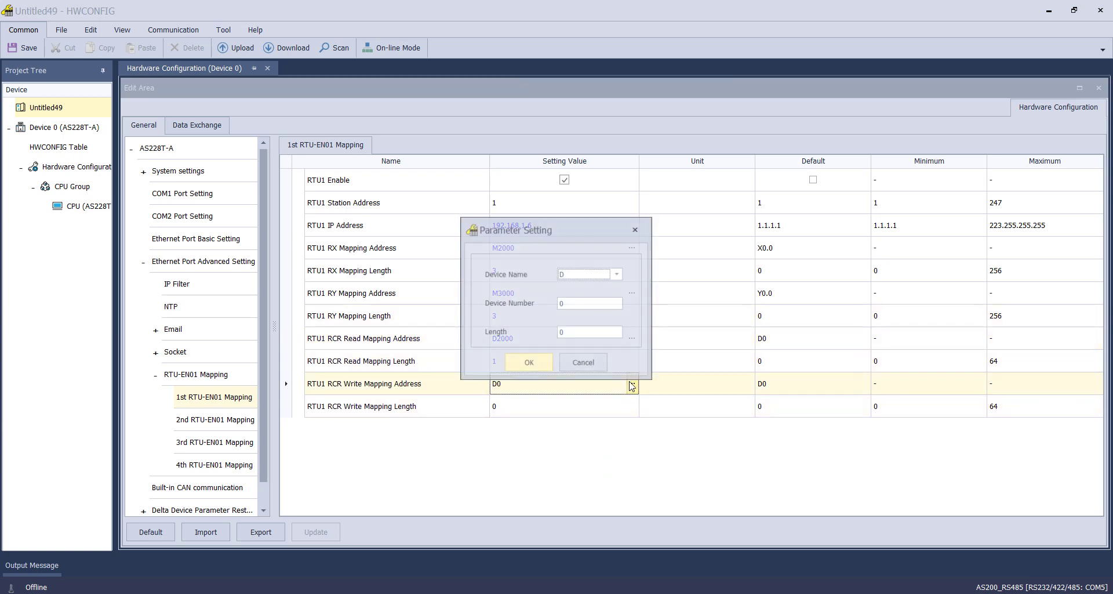
key("Tab")
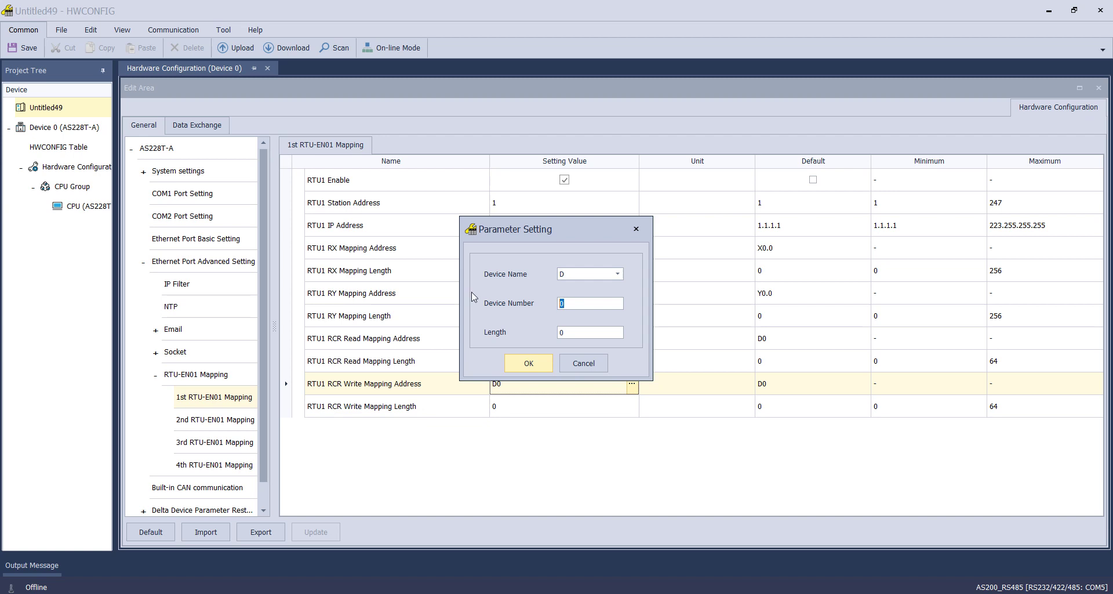
type("3000")
key("Tab")
key("BackSpace")
key("Return")
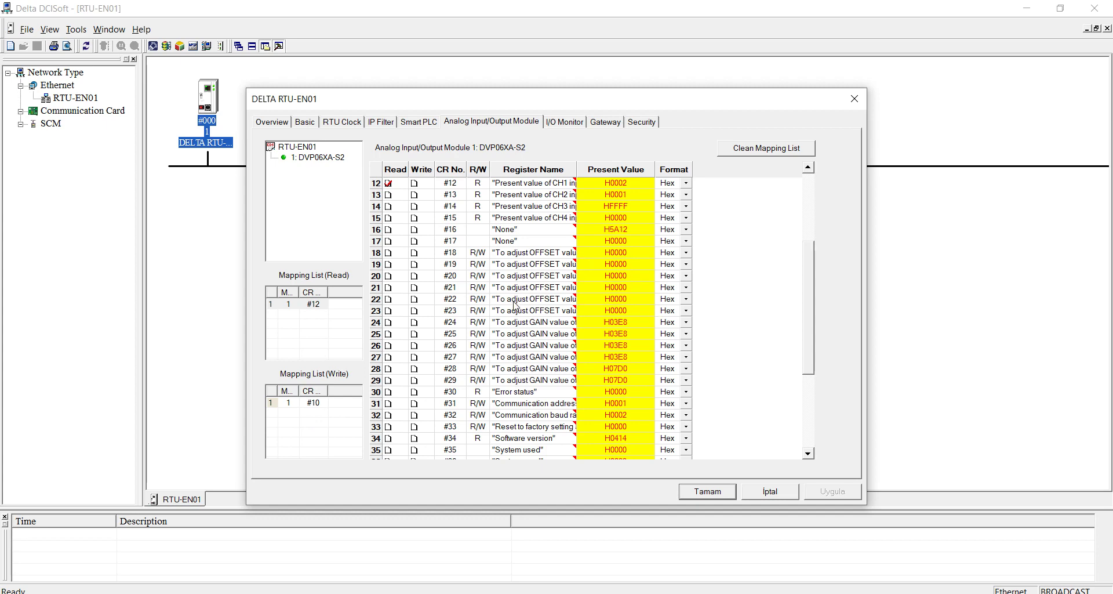
- Confirm the RTU-EN01 settings in DCISoft, minimize it, and review the COM2 port and 1st RTU-EN01 mapping settings in HWCONFIG
left_click(708, 491)
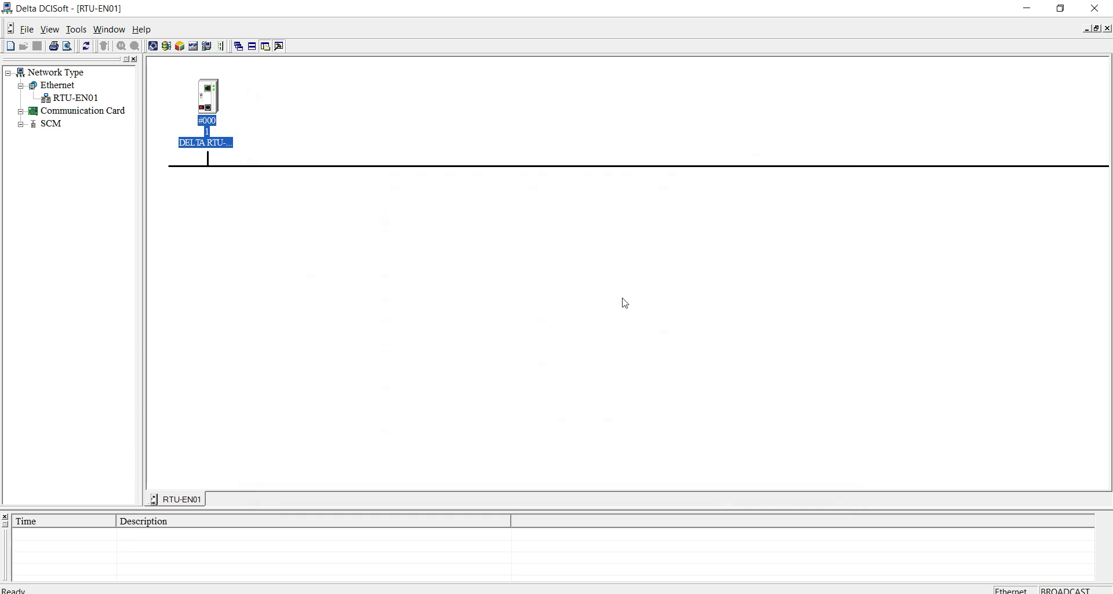
left_click(1029, 11)
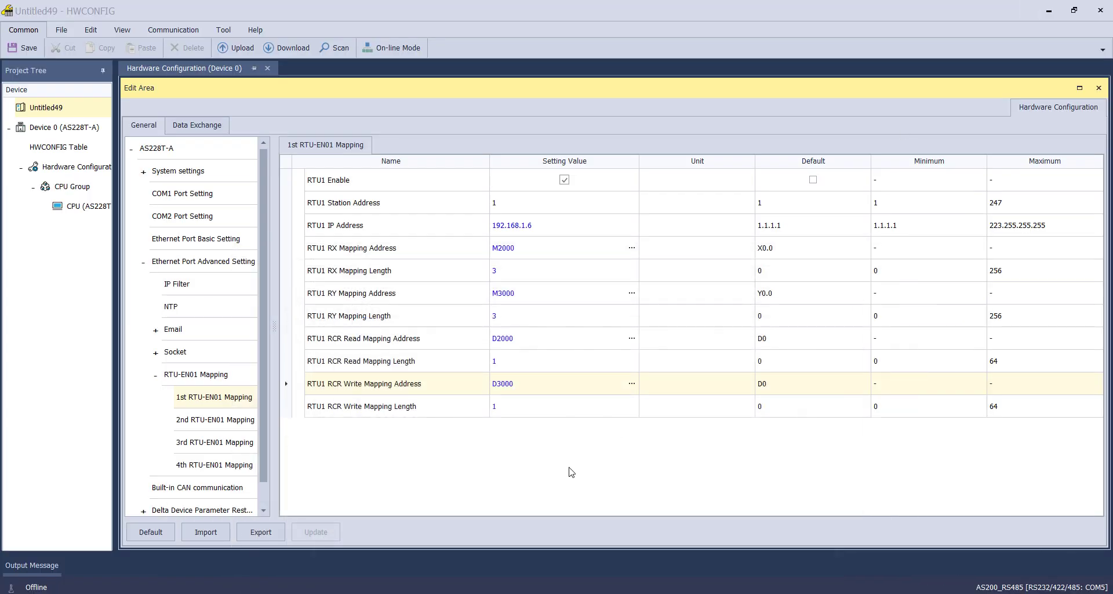
left_click(195, 218)
left_click(200, 405)
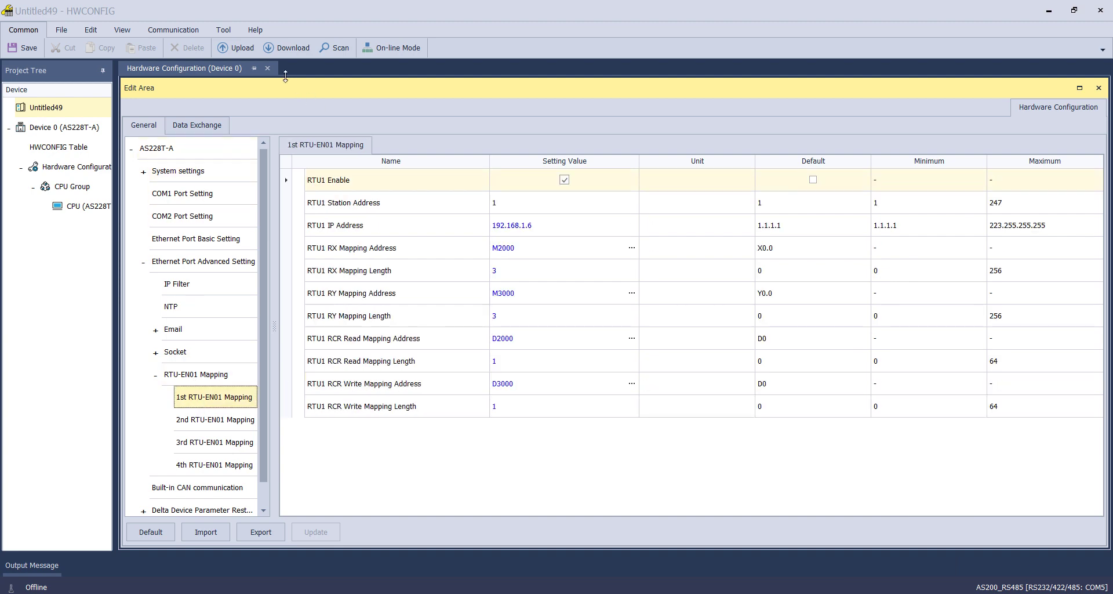
- Try to download all HWCONFIG general and data exchange settings to the AS228T-A
left_click(278, 48)
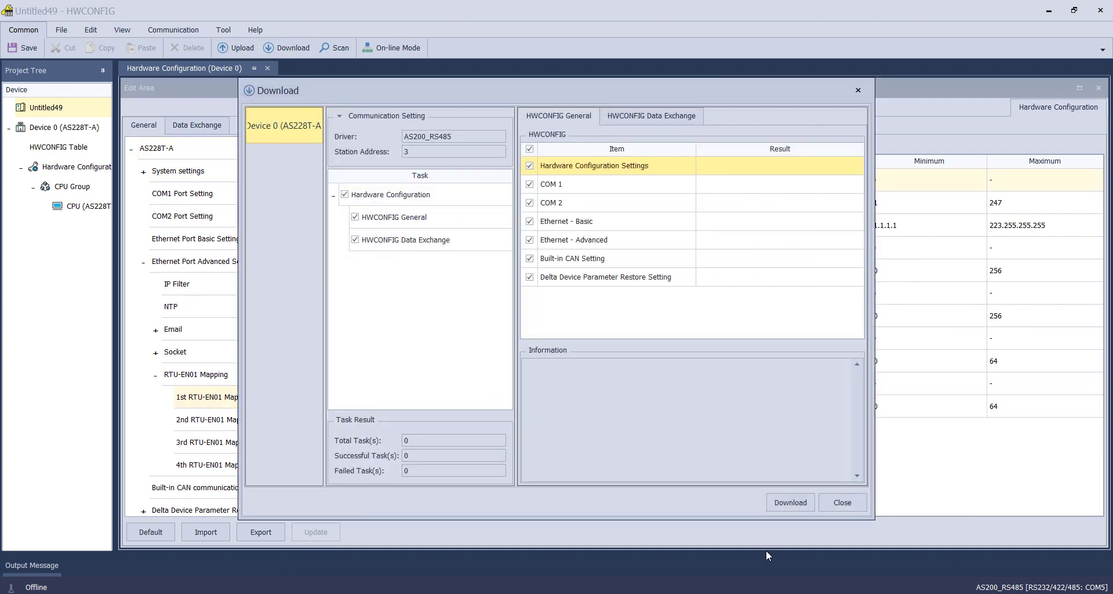
left_click(791, 503)
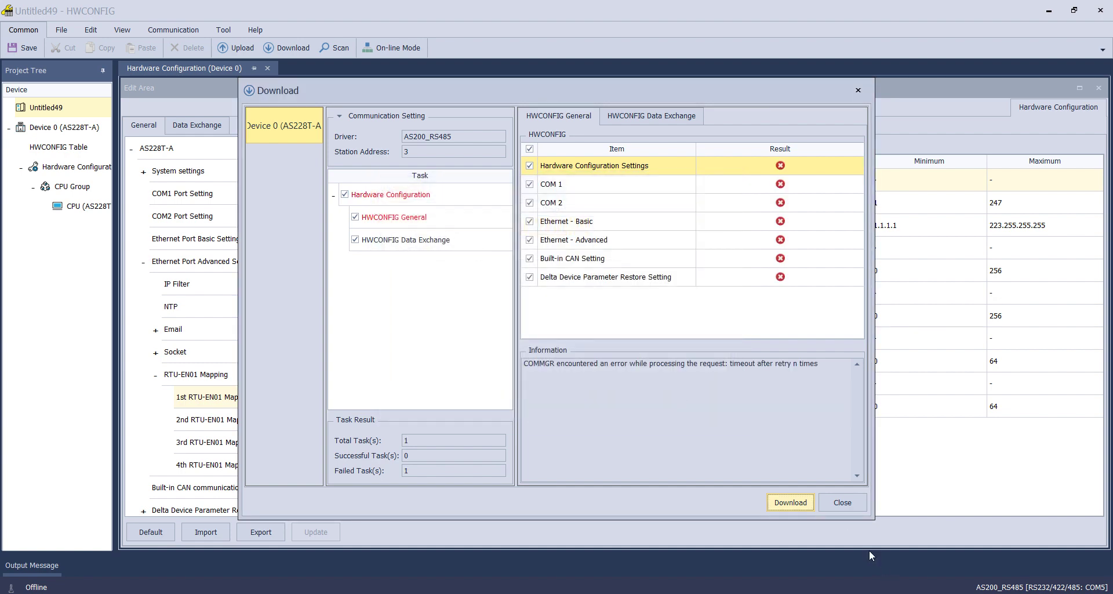
left_click(843, 503)
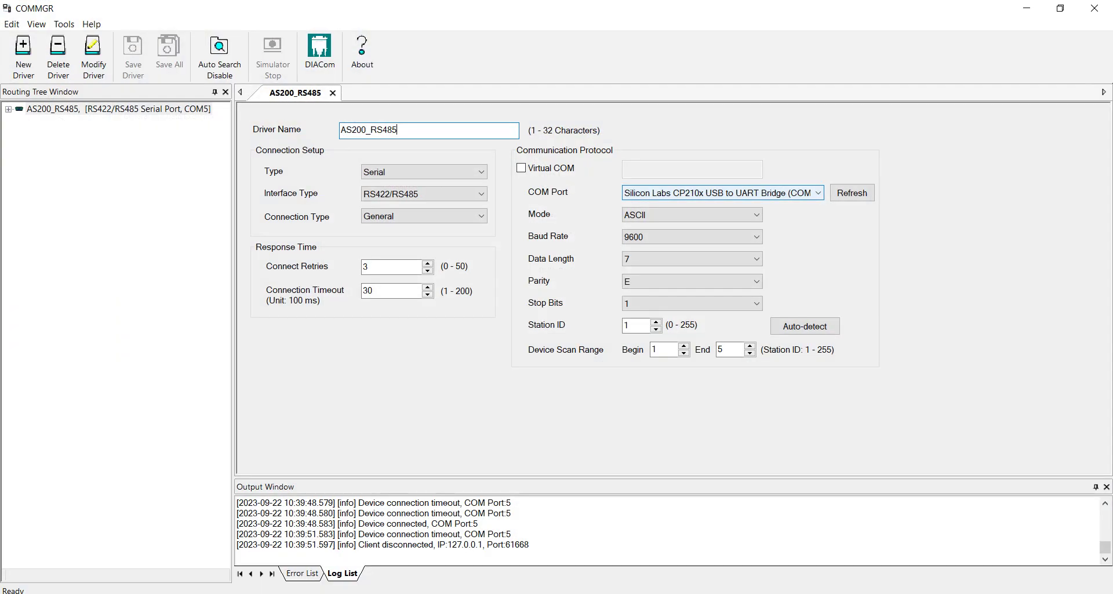
- Run auto-detection for the AS200_RS485 driver in COMMGR and close the Download window in HWCONFIG
left_click(809, 330)
left_click(592, 330)
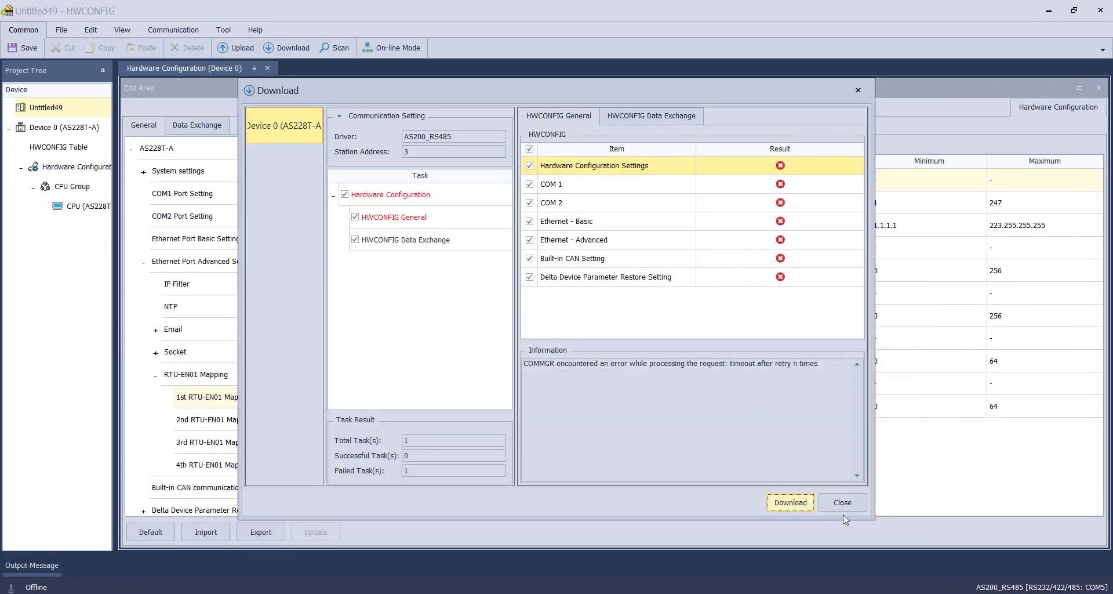
left_click(842, 503)
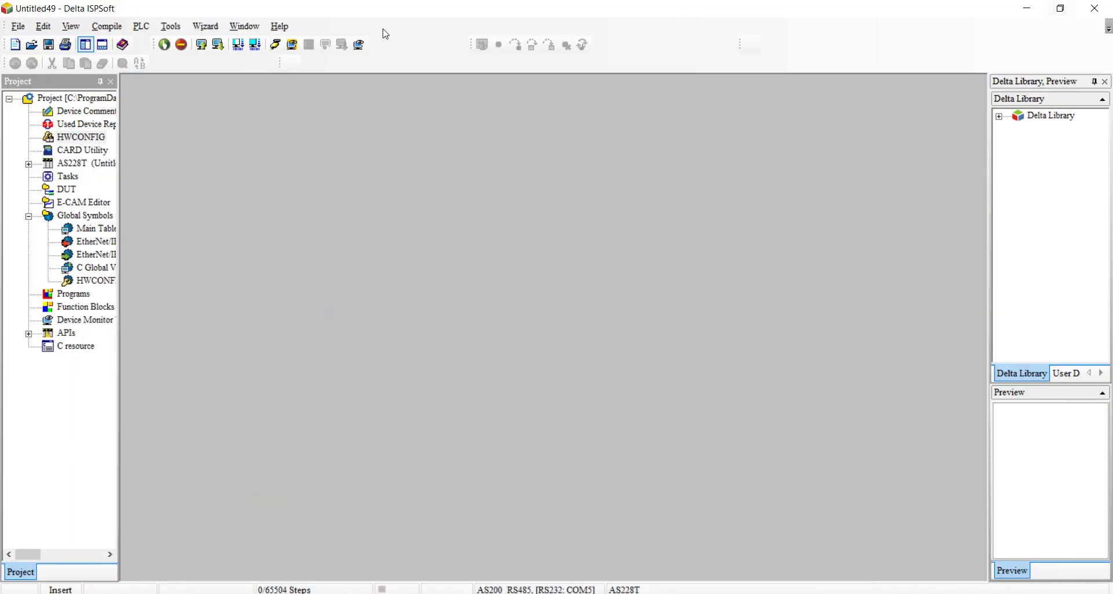
- Set the station address to 1 for the AS200_RS485 driver in ISPSoft's communication settings
left_click(171, 26)
left_click(169, 44)
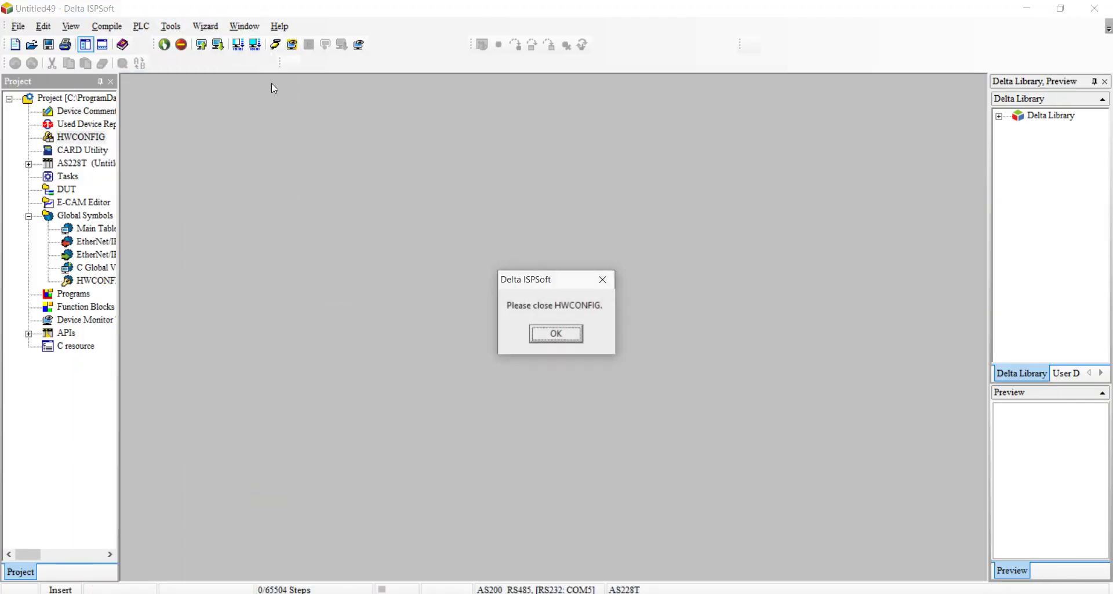
left_click(556, 332)
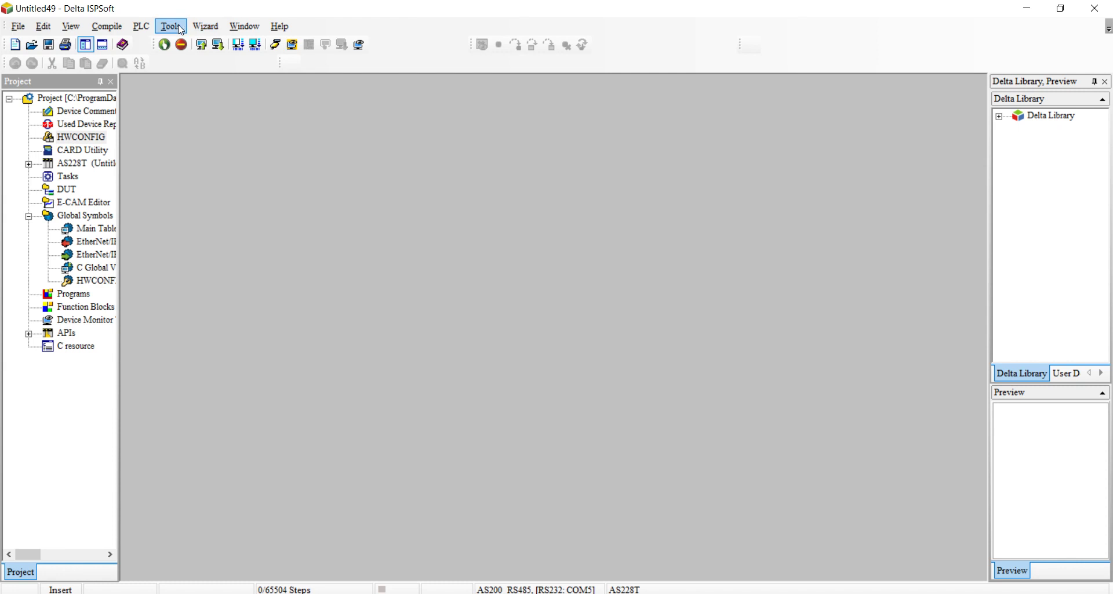
left_click(171, 26)
left_click(174, 44)
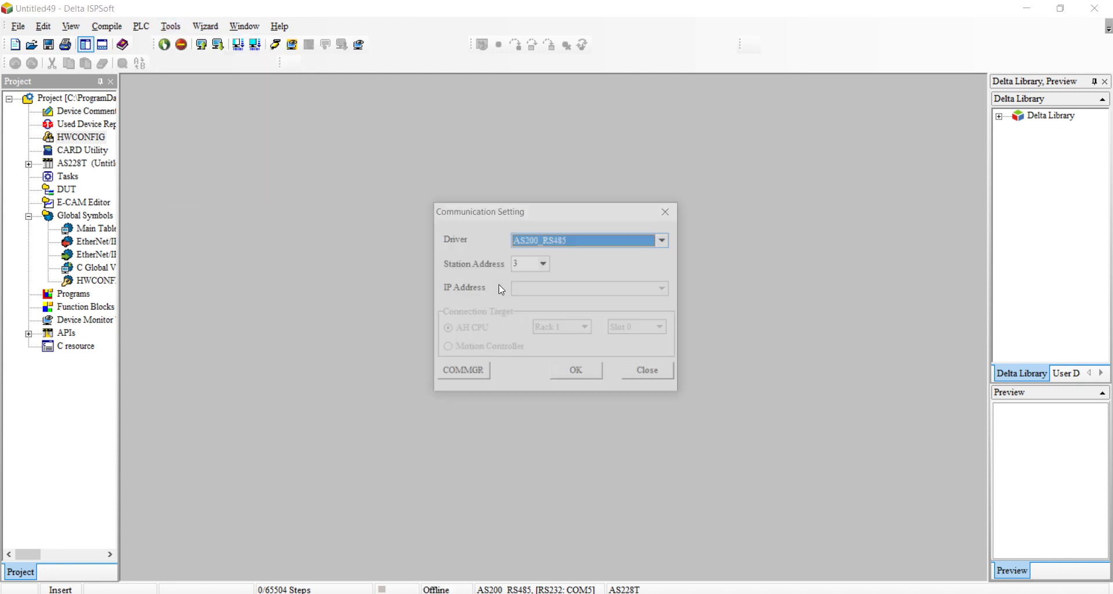
left_click(528, 264)
left_click(544, 264)
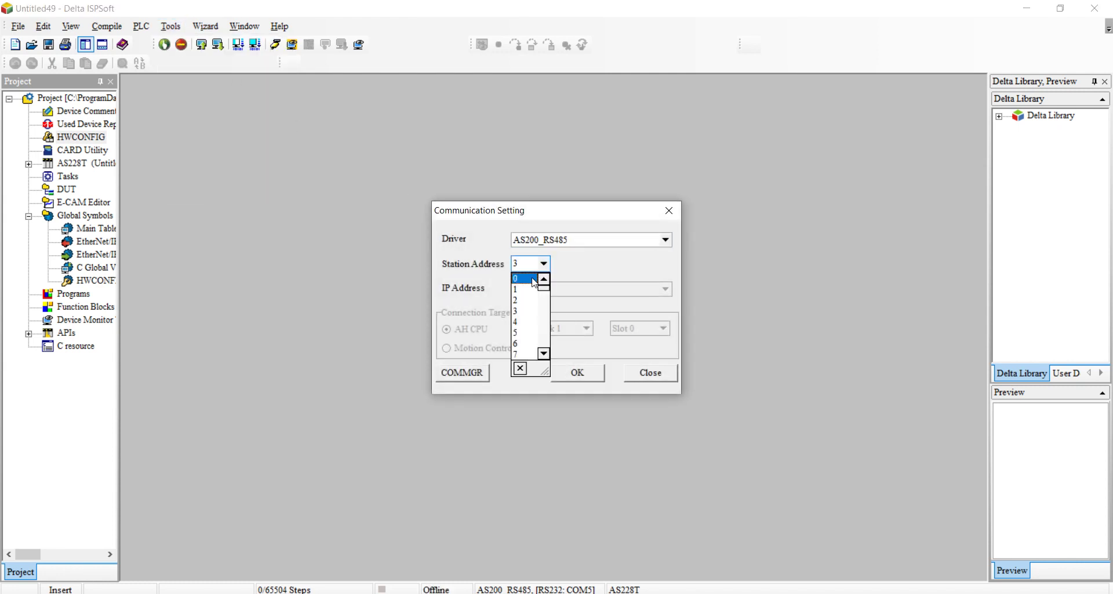
left_click(525, 284)
left_click(591, 383)
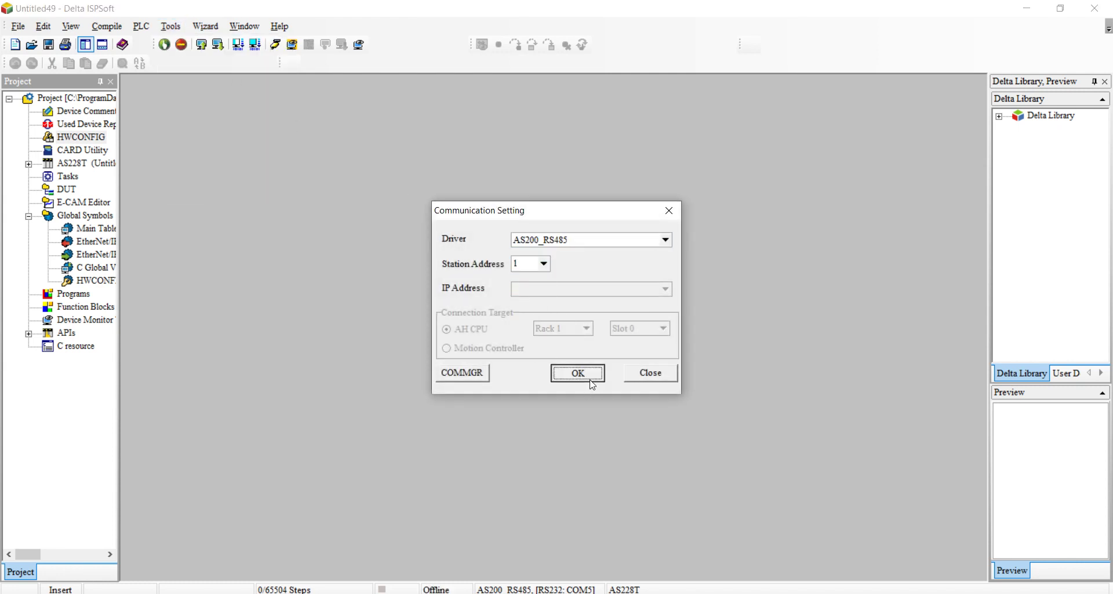
- Open HWCONFIG and review the AS228T-A's RTU-EN01 mapping settings, including those of the 1st RTU-EN01
left_click(87, 139)
double_click(87, 140)
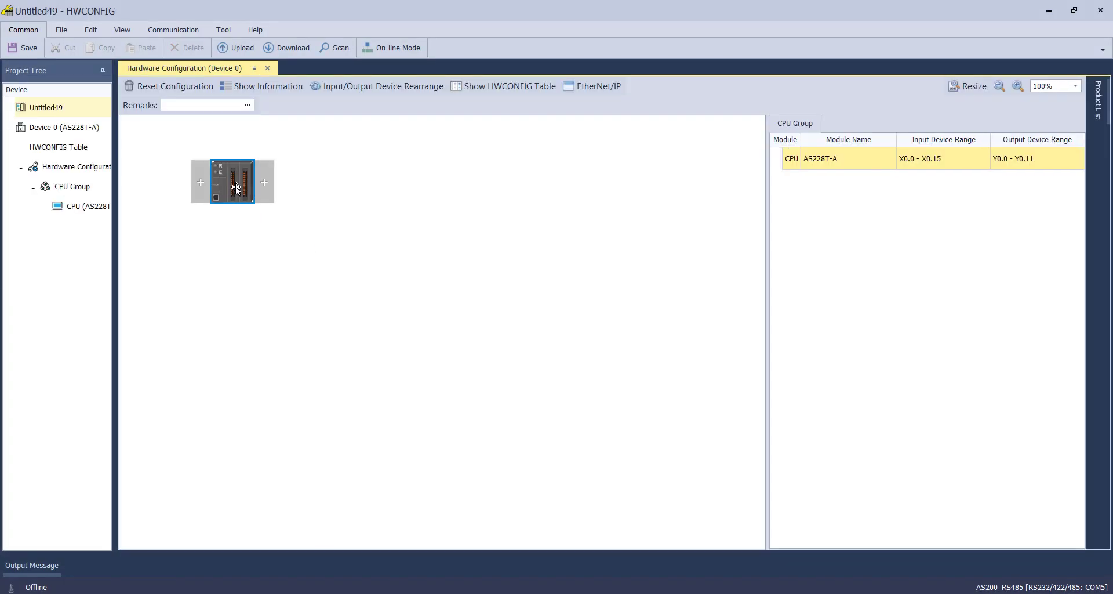
double_click(235, 185)
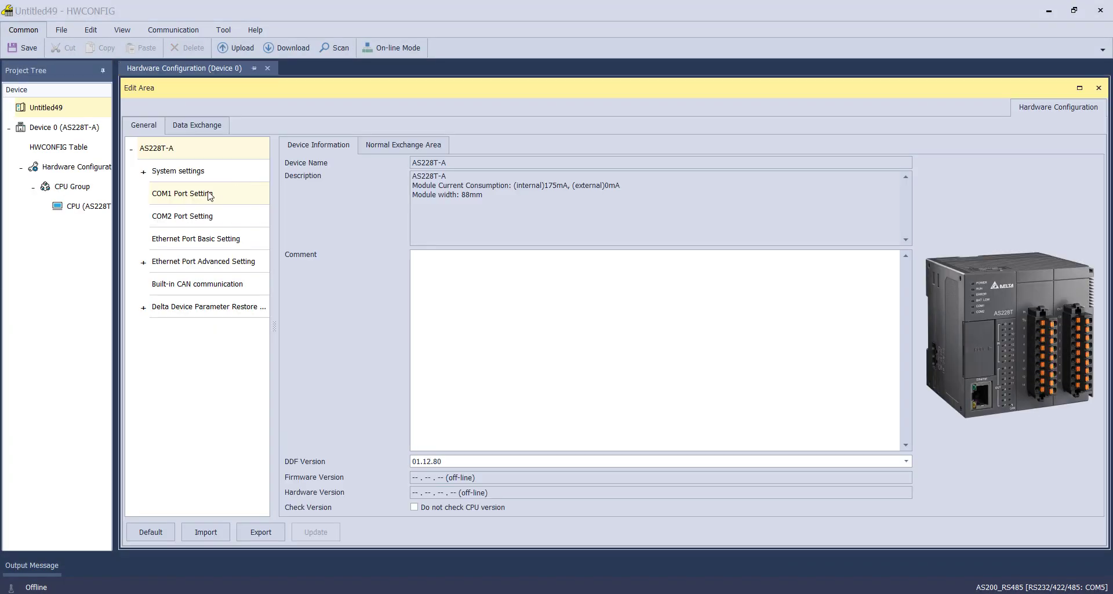
left_click(209, 196)
left_click(204, 262)
left_click(144, 262)
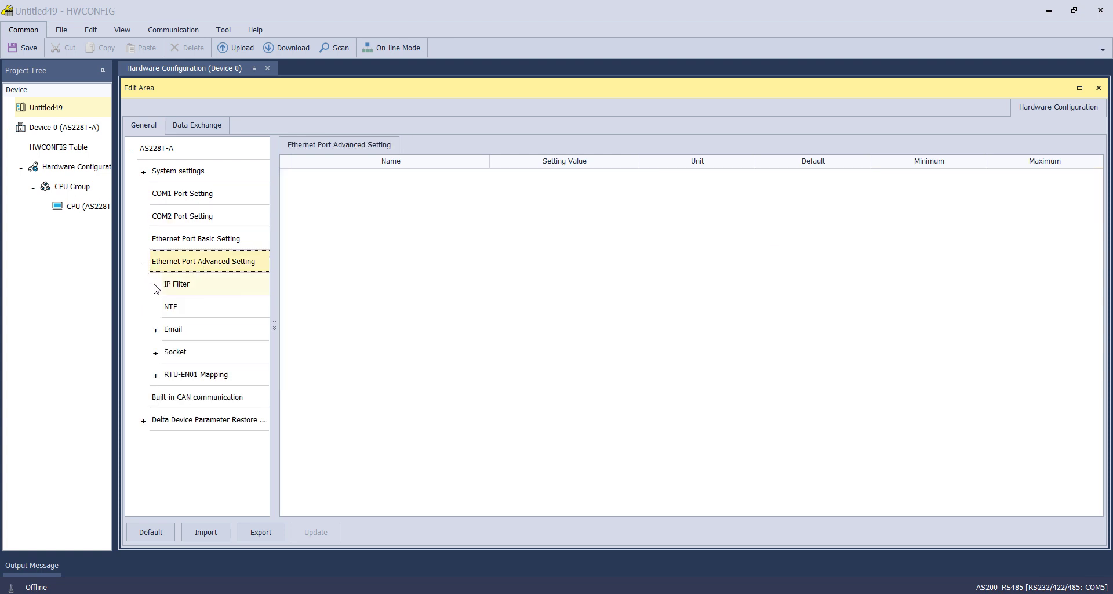
left_click(196, 373)
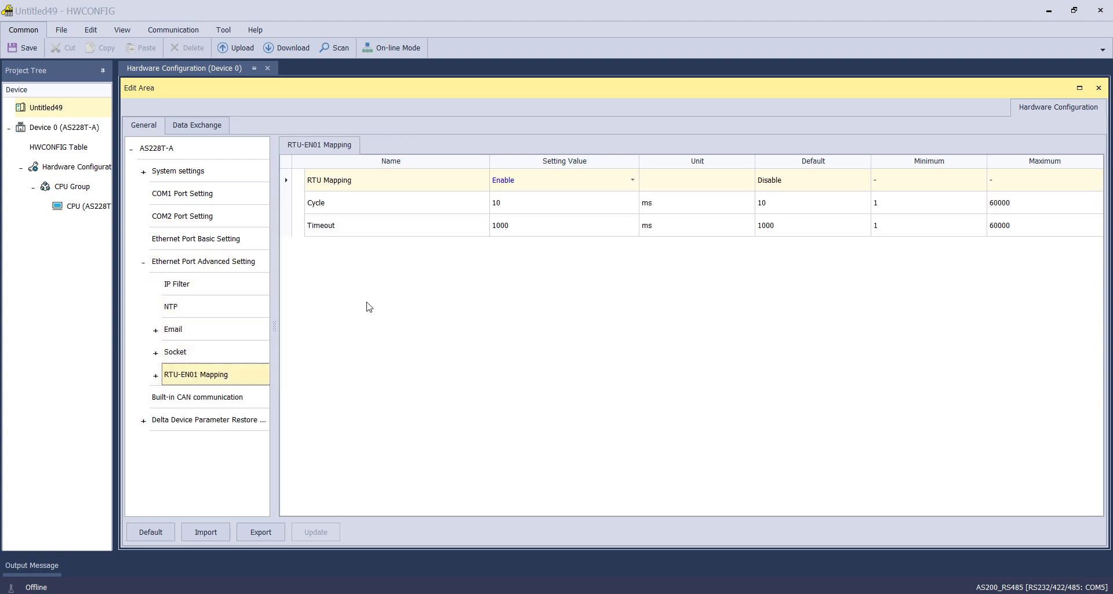
left_click(156, 376)
left_click(192, 398)
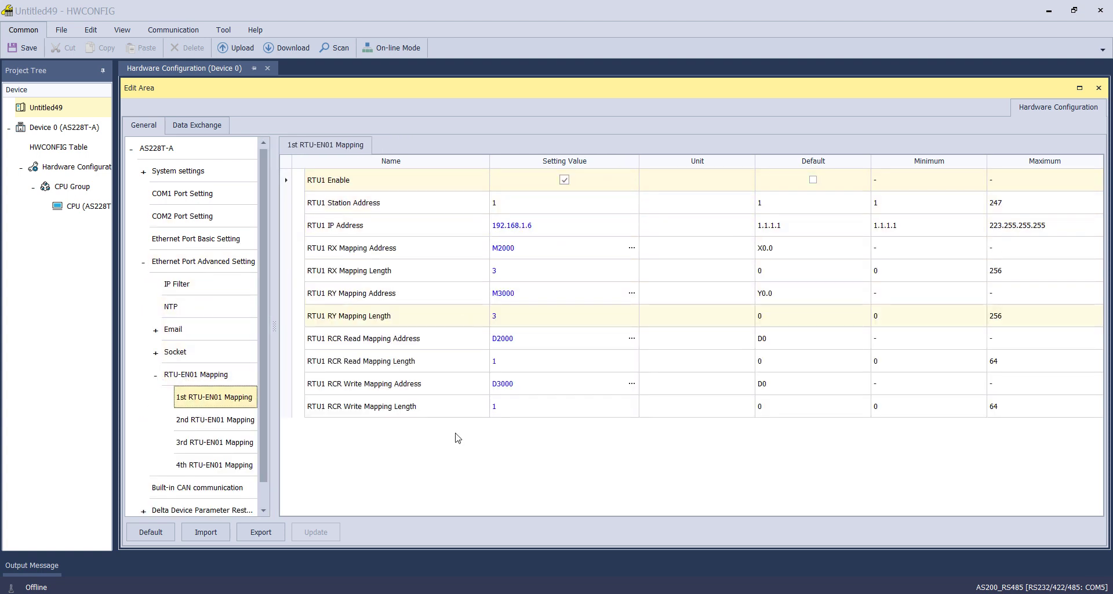
- Try to download all HWCONFIG settings to the AS228T-A and return to ISPSoft
left_click(292, 49)
left_click(790, 502)
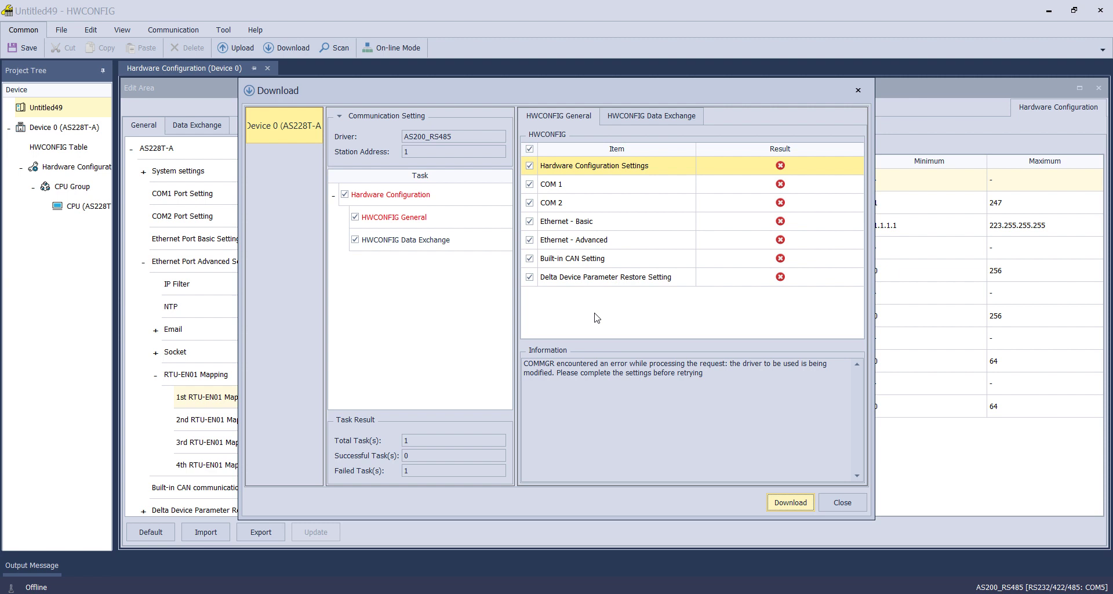
left_click(800, 502)
left_click(842, 502)
left_click(1048, 11)
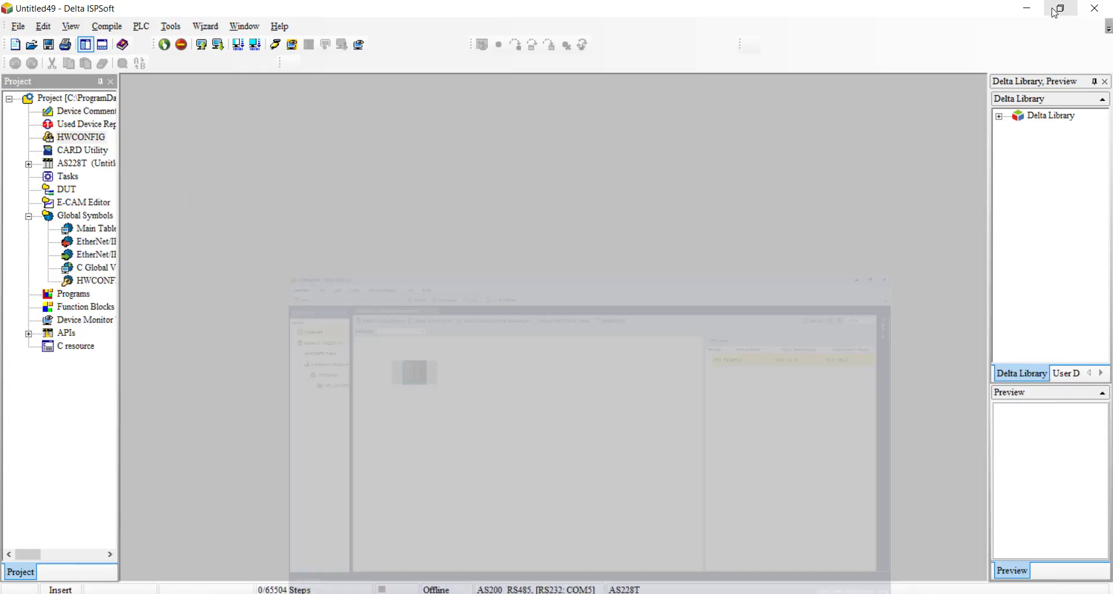
- Close HWCONFIG and confirm the AS200_RS485 driver with station address 1 in ISPSoft's communication settings
left_click(141, 26)
left_click(167, 255)
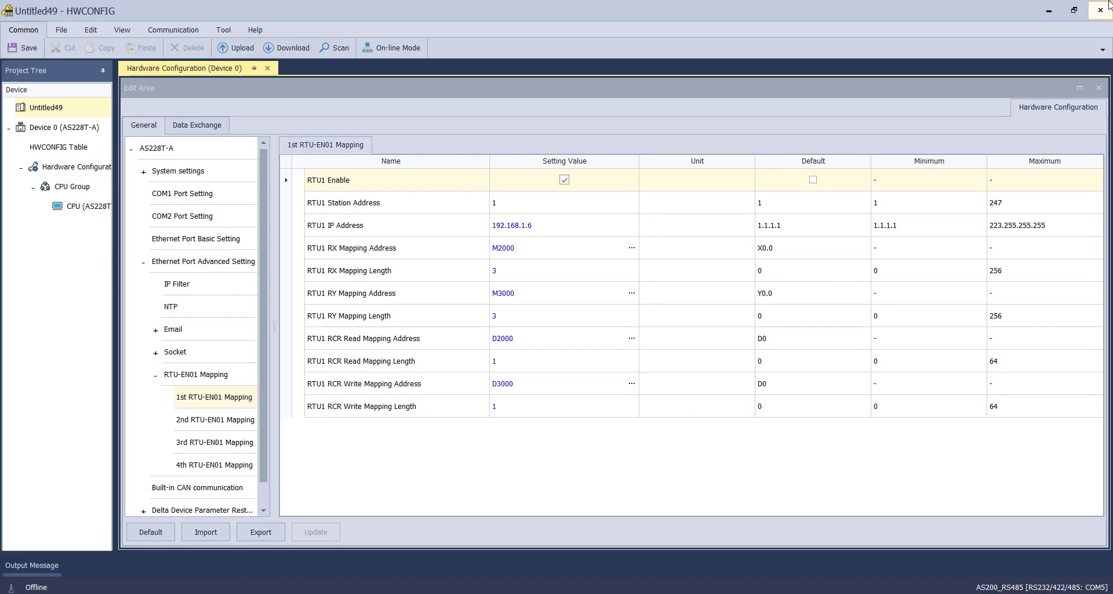
left_click(1095, 8)
left_click(152, 27)
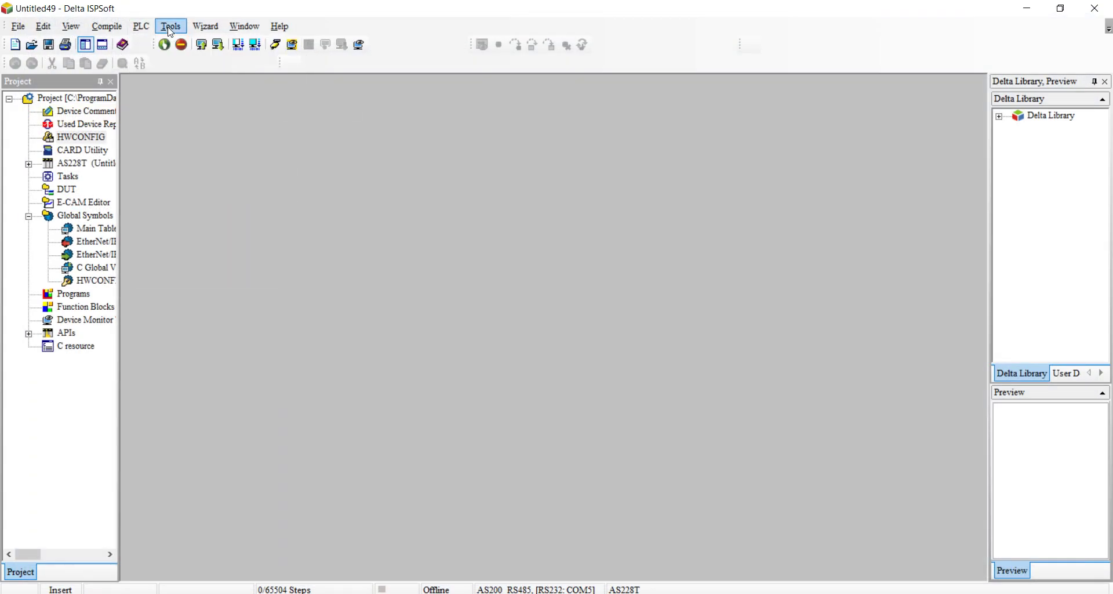
left_click(171, 26)
left_click(197, 43)
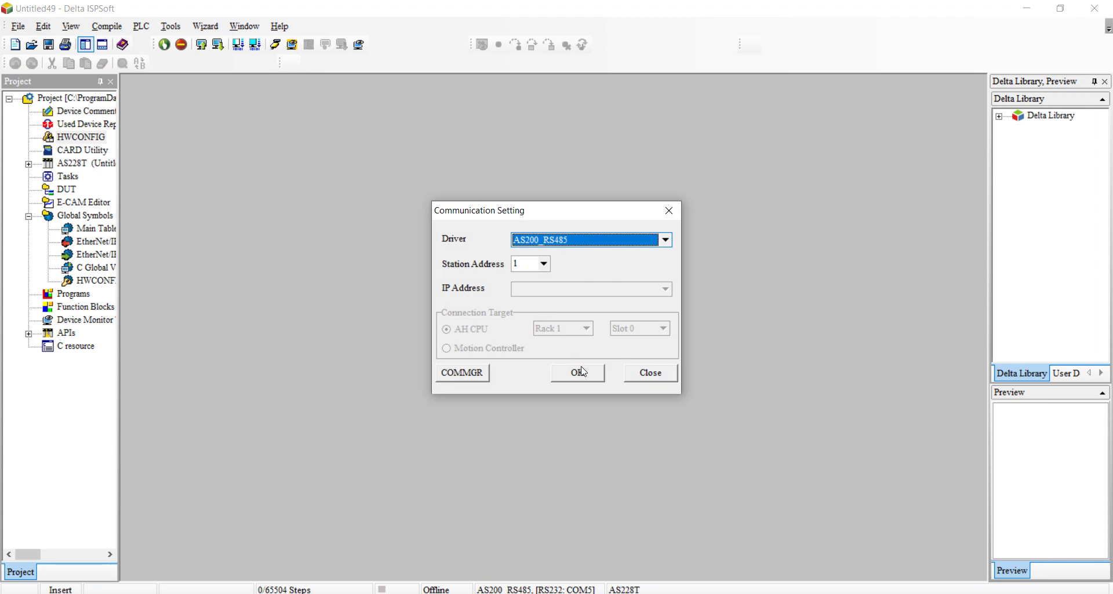
left_click(577, 372)
- Save the modified AS200_RS485 driver in COMMGR and return to ISPSoft
left_click(141, 26)
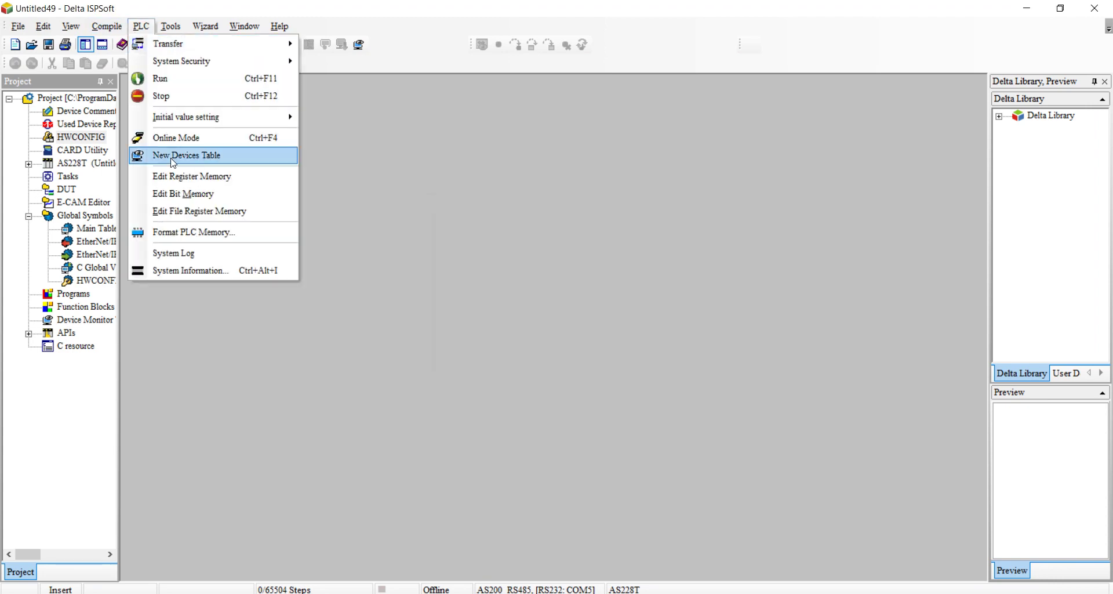
left_click(186, 270)
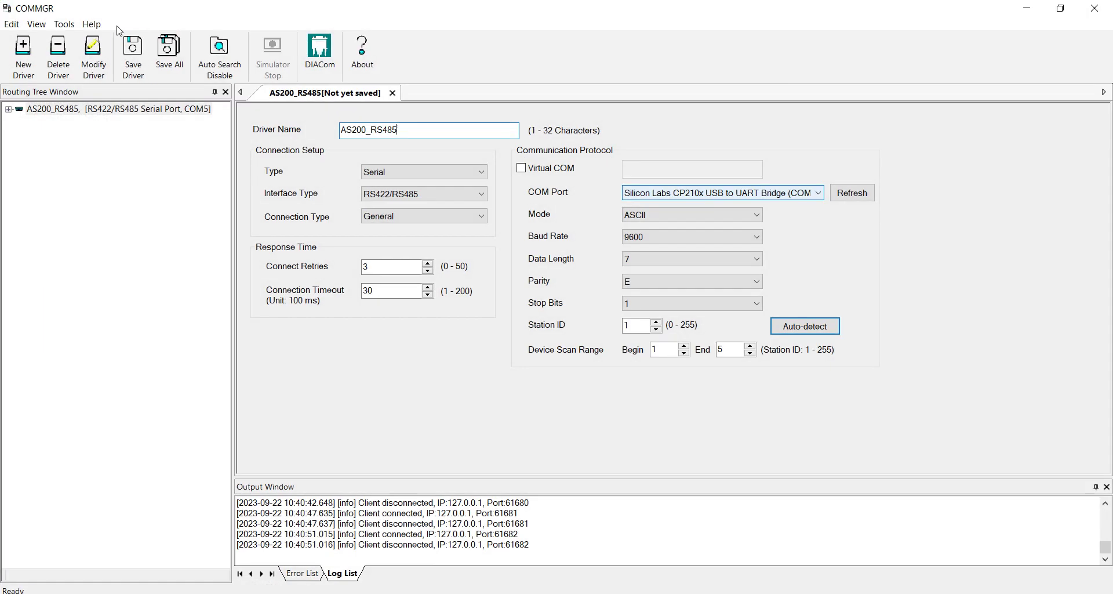
left_click(133, 55)
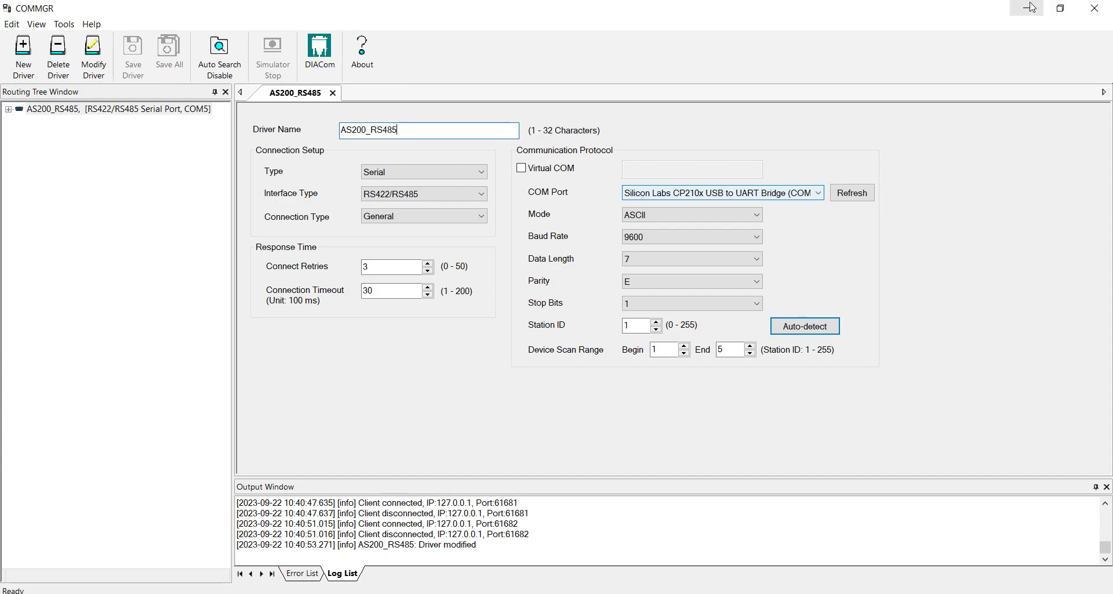
left_click(1027, 8)
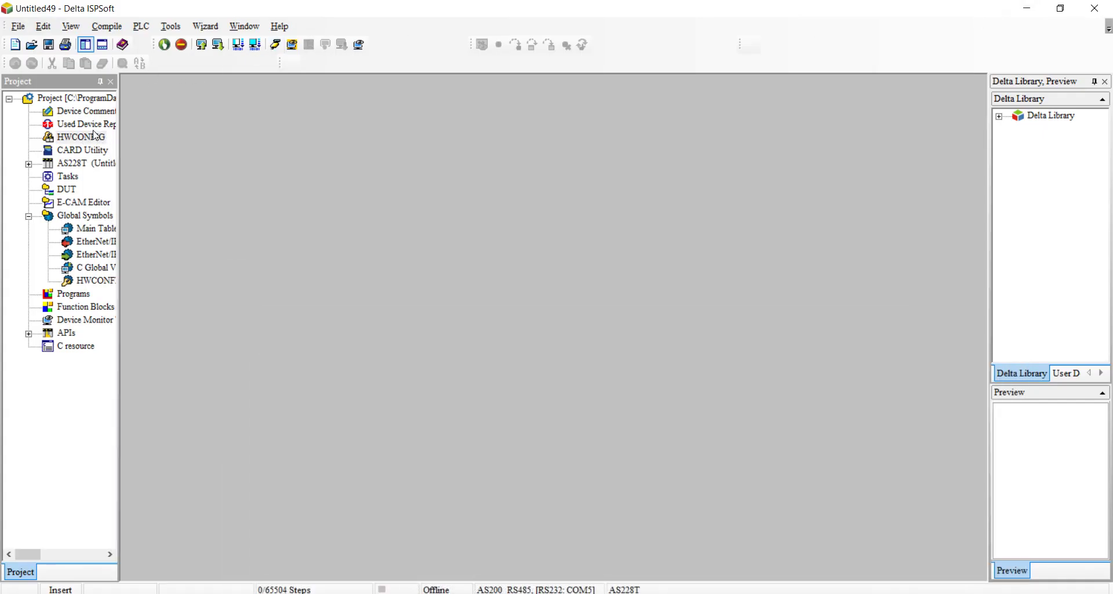
- Check the connected PLC's system information in ISPSoft
left_click(141, 26)
left_click(202, 269)
left_click(699, 450)
- Reopen HWCONFIG and check the 1st RTU-EN01 mapping under the CPU's advanced Ethernet port settings
left_click(81, 139)
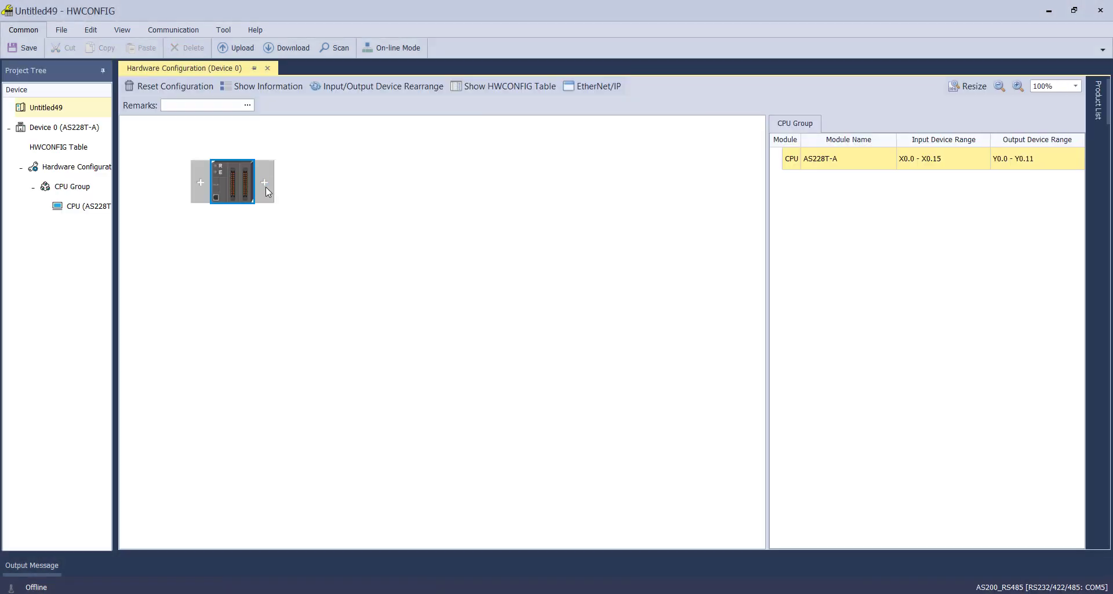
double_click(235, 183)
left_click(155, 268)
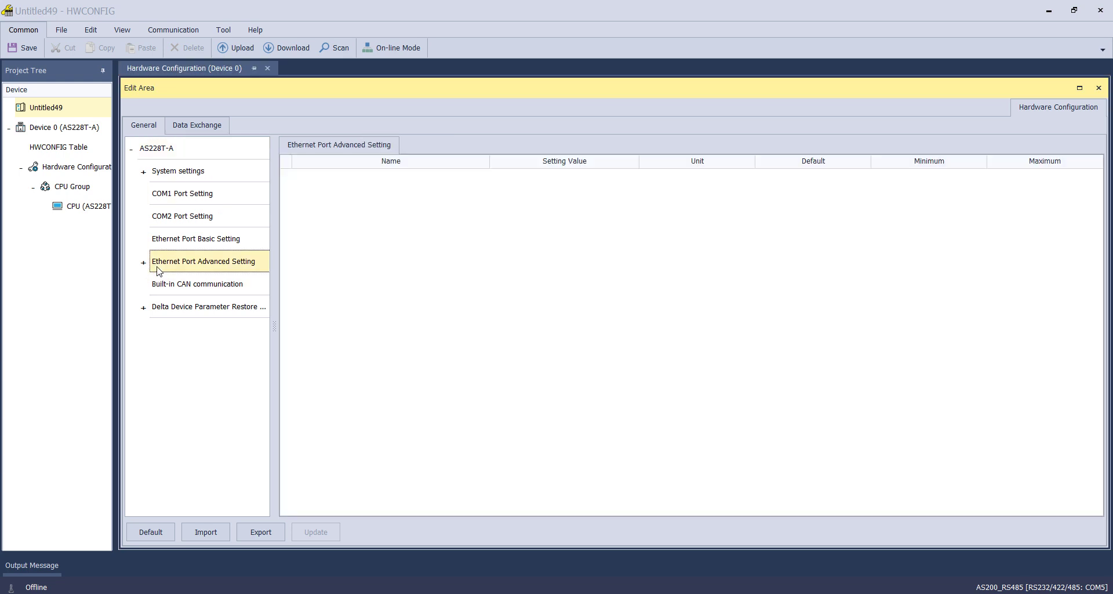
left_click(143, 262)
left_click(160, 379)
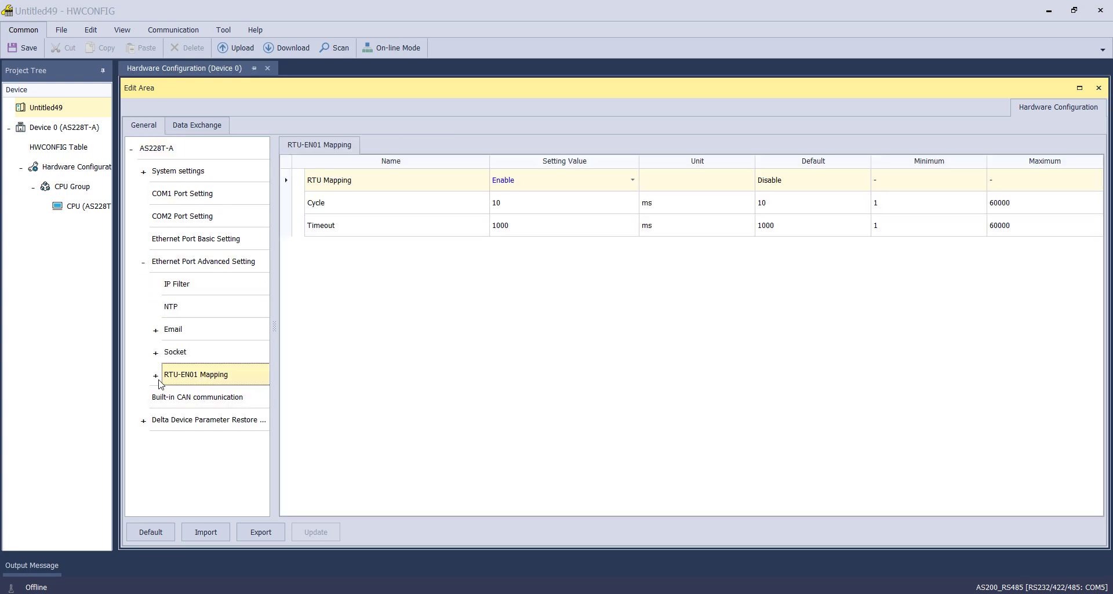
left_click(155, 375)
left_click(204, 404)
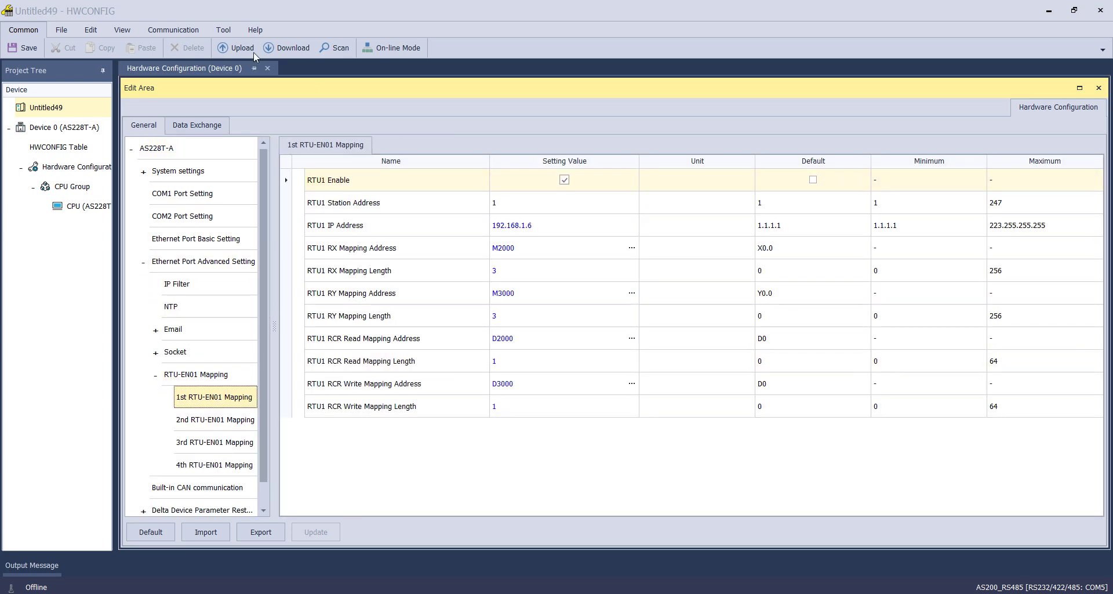
- Download all HWCONFIG settings to the AS228T-A, stopping it and recovering its execution status, and save the configuration before closing HWCONFIG
left_click(293, 47)
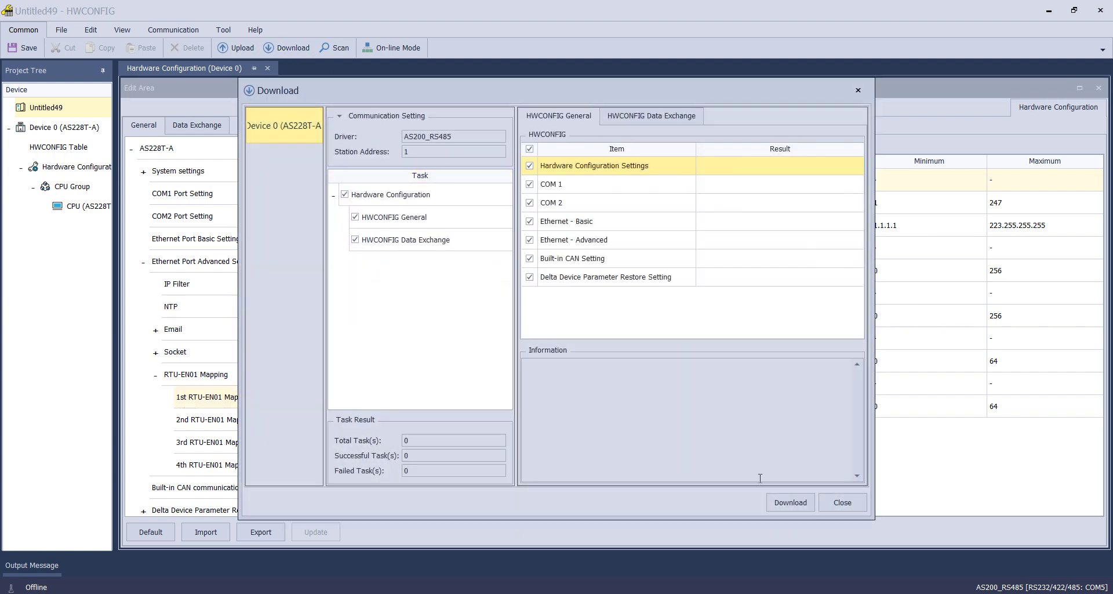
left_click(790, 502)
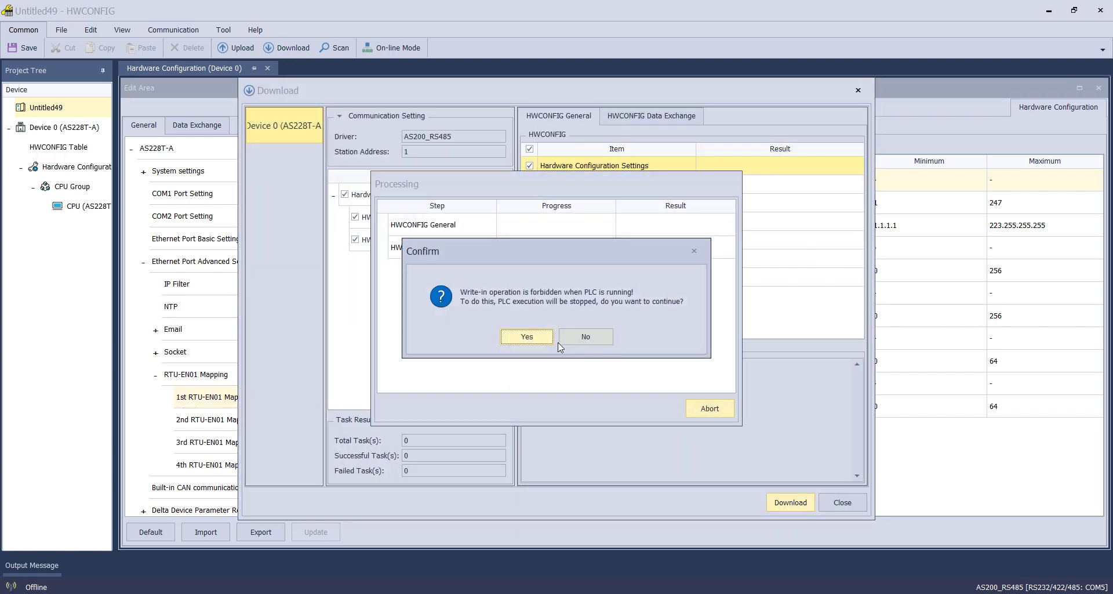
left_click(545, 339)
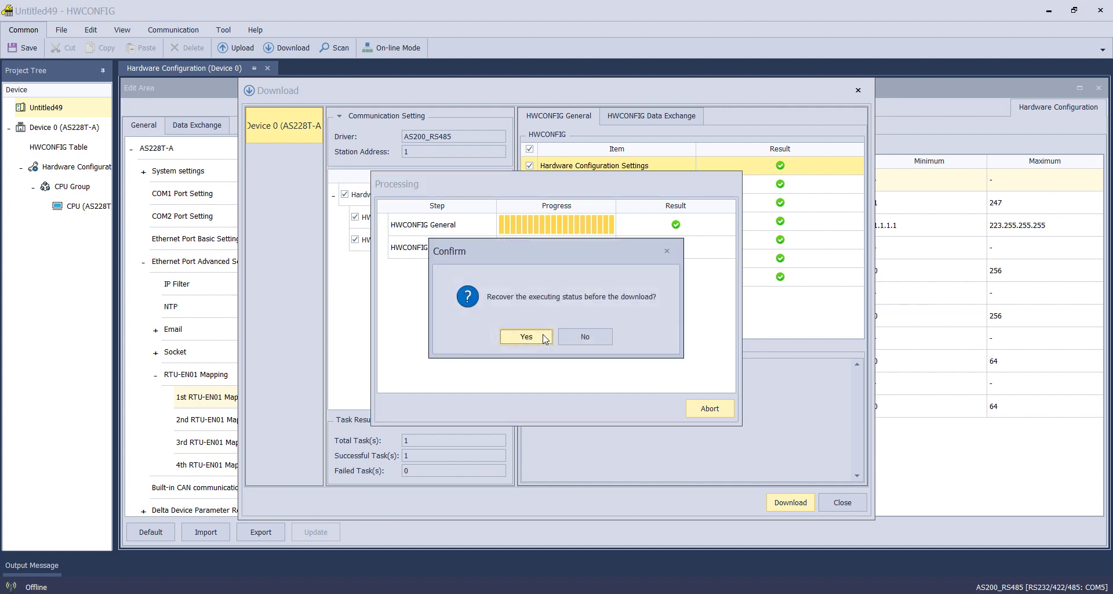
left_click(544, 339)
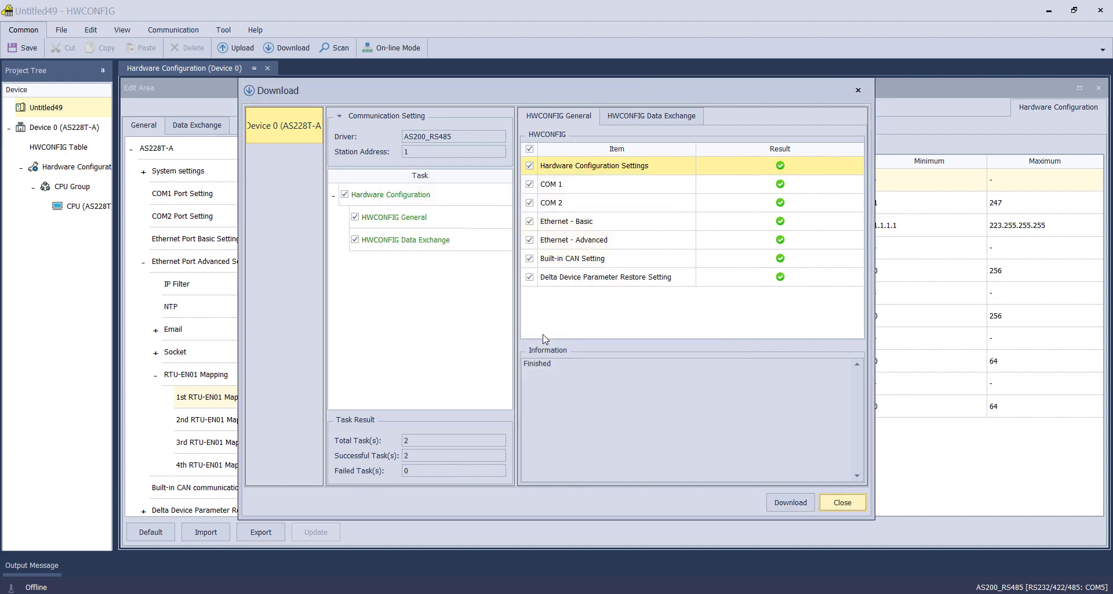
left_click(842, 503)
left_click(14, 50)
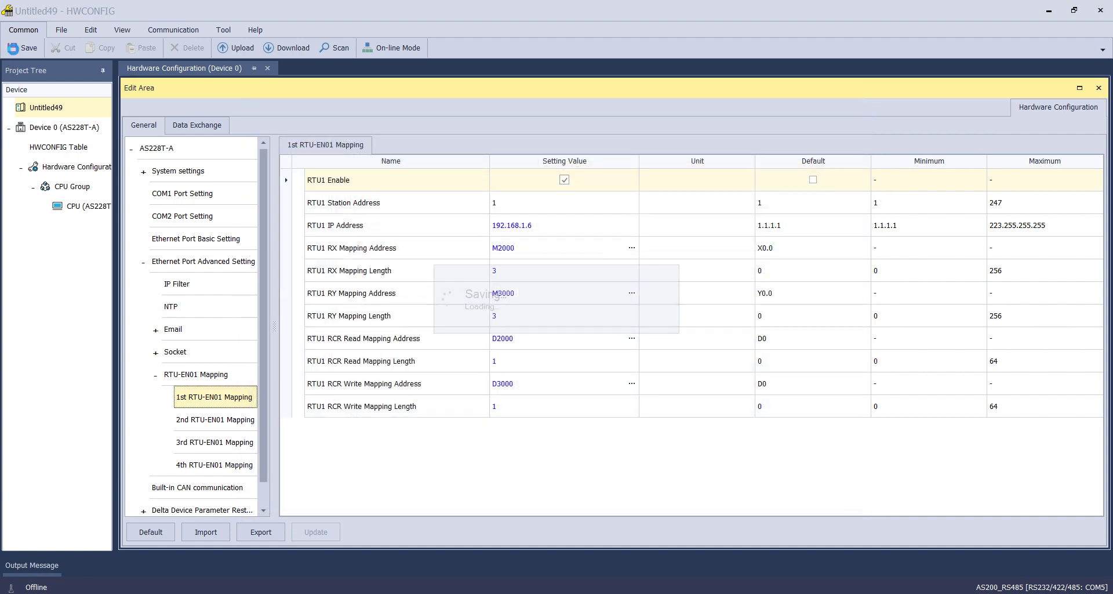
left_click(1099, 12)
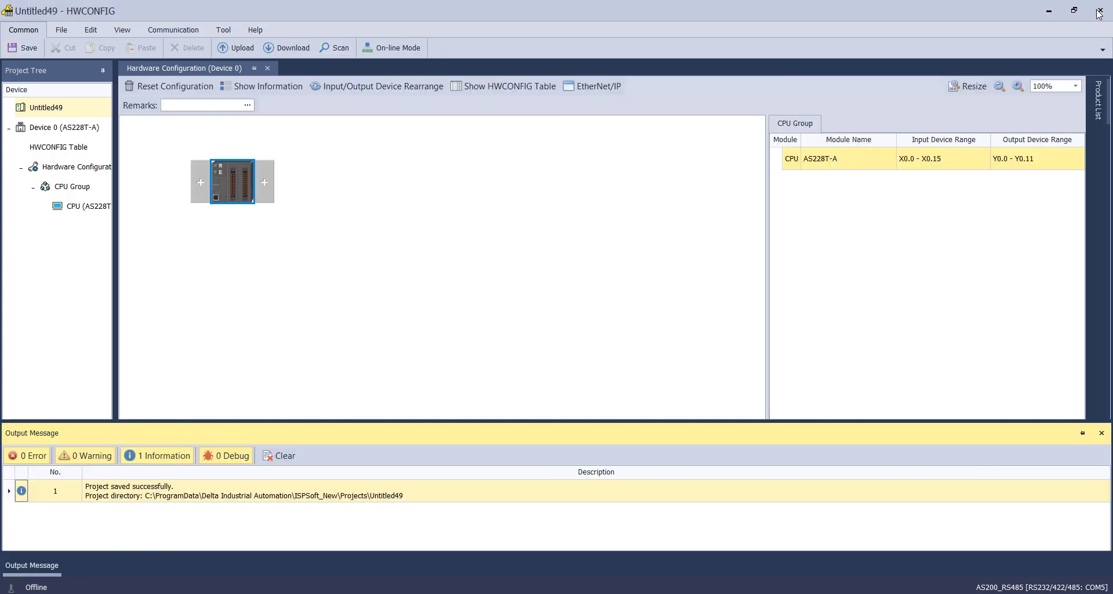
- Create a new program named Prog0 under Programs in the ISPSoft project
left_click(76, 294)
right_click(78, 297)
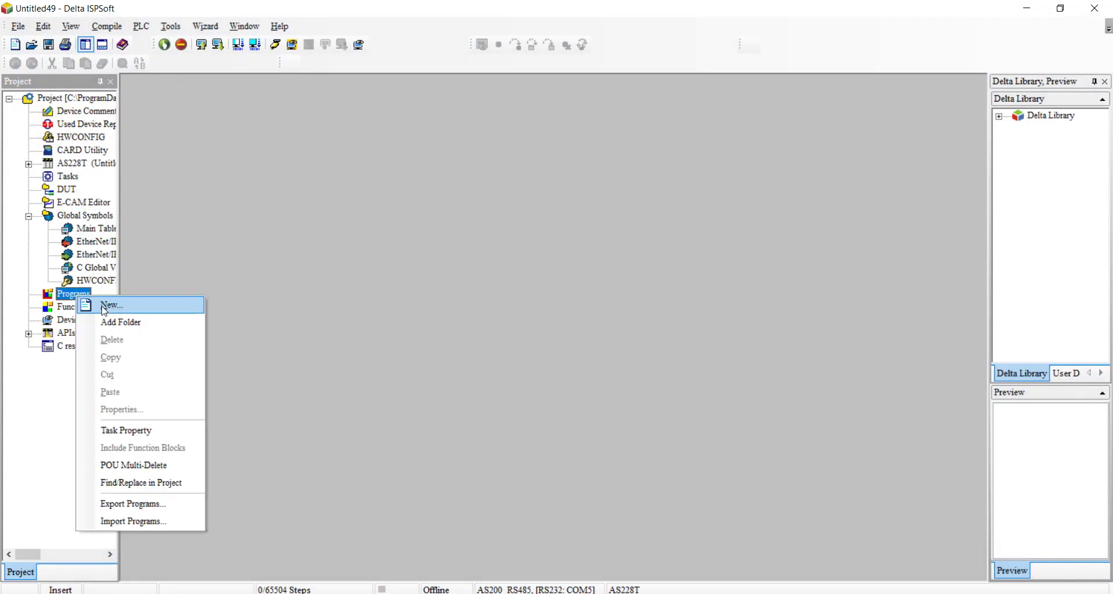
left_click(90, 303)
left_click(661, 443)
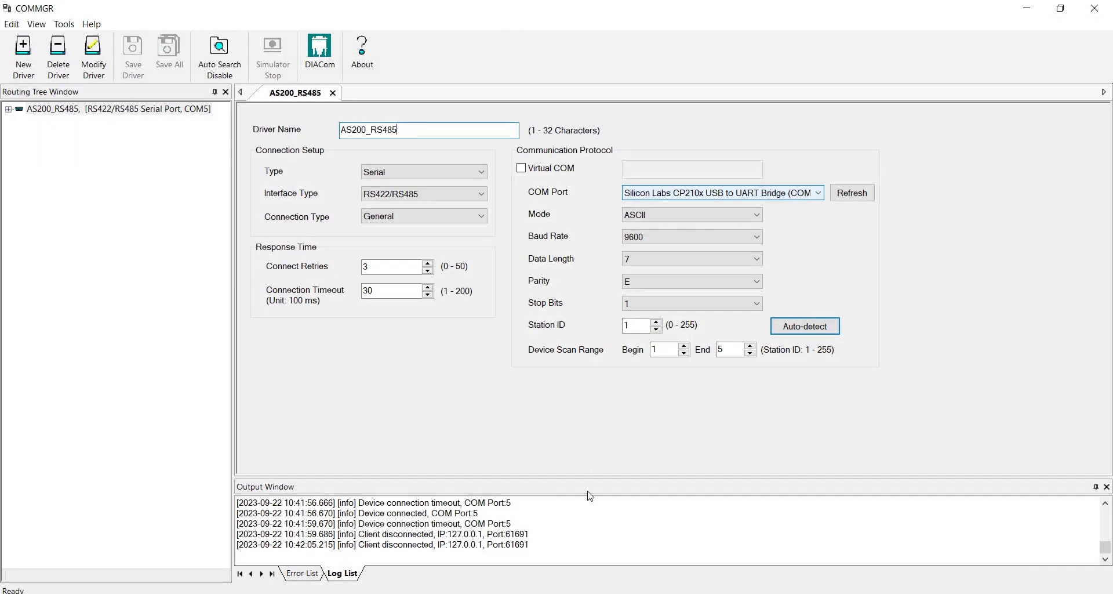
- Set the AS200_RS485 driver's station ID to 3 in COMMGR, run auto-detection and save the driver
double_click(635, 325)
type("3")
left_click(830, 328)
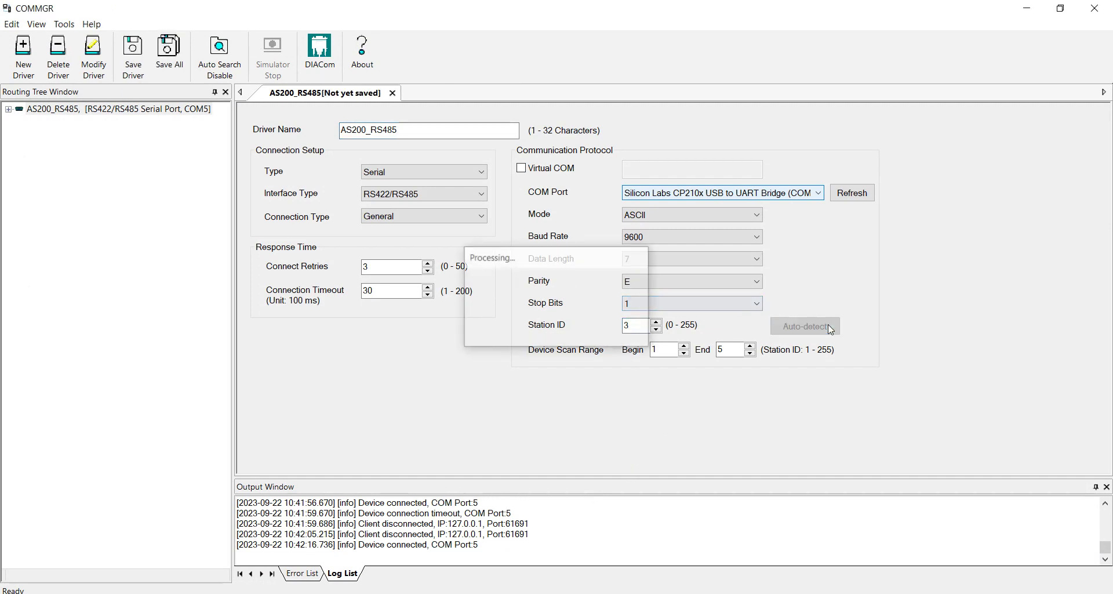
left_click(582, 335)
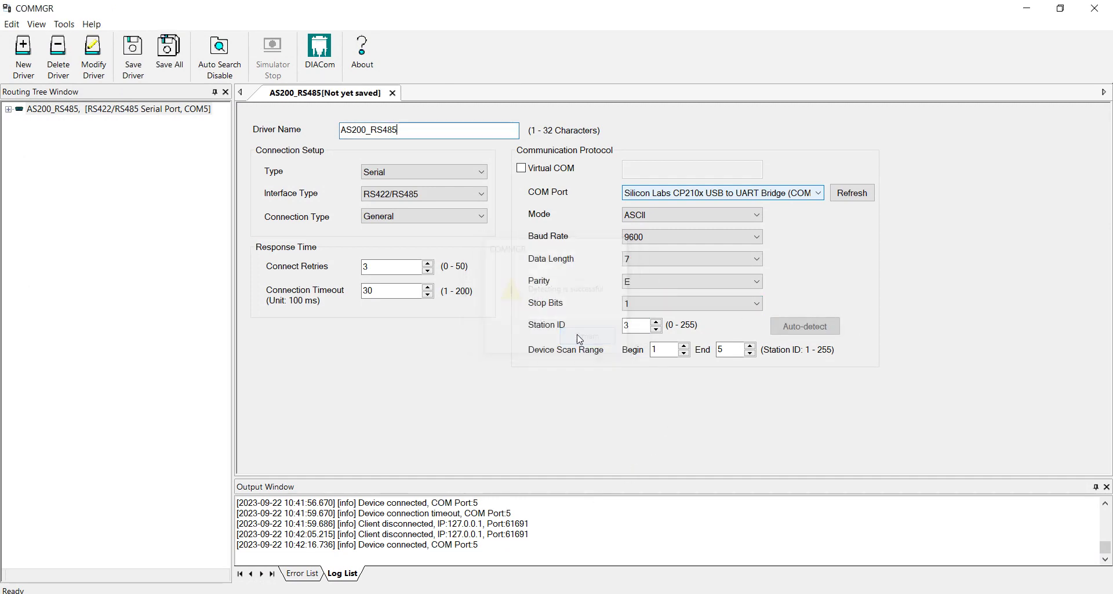
left_click(138, 49)
left_click(1026, 8)
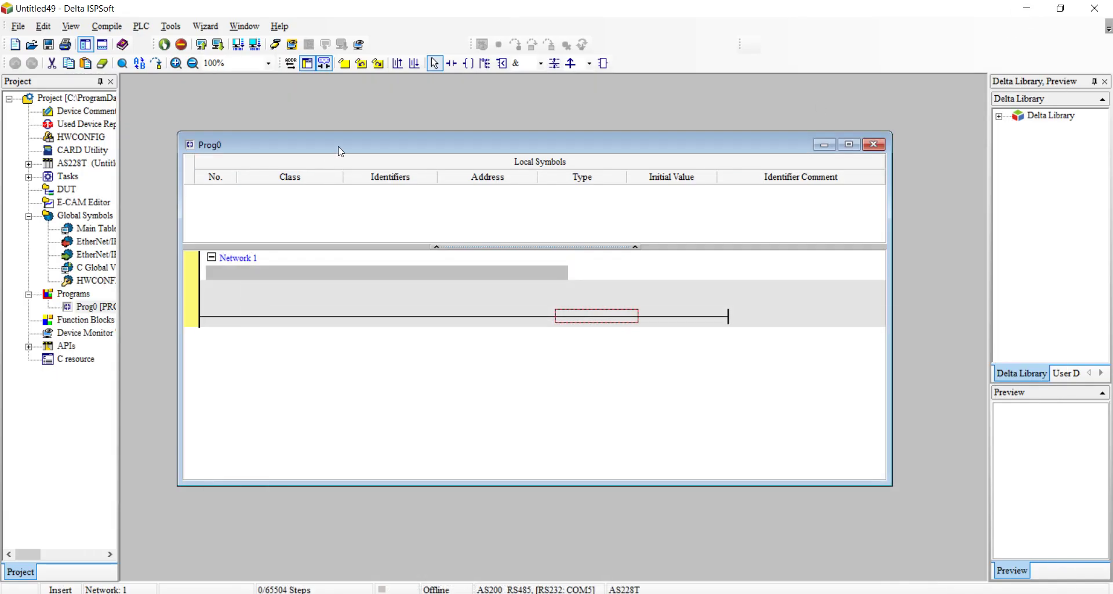
- Build a rung in Network 1 of Prog0 with an M41 contact driving an M42 output coil, and compile the program
double_click(340, 151)
key("Return")
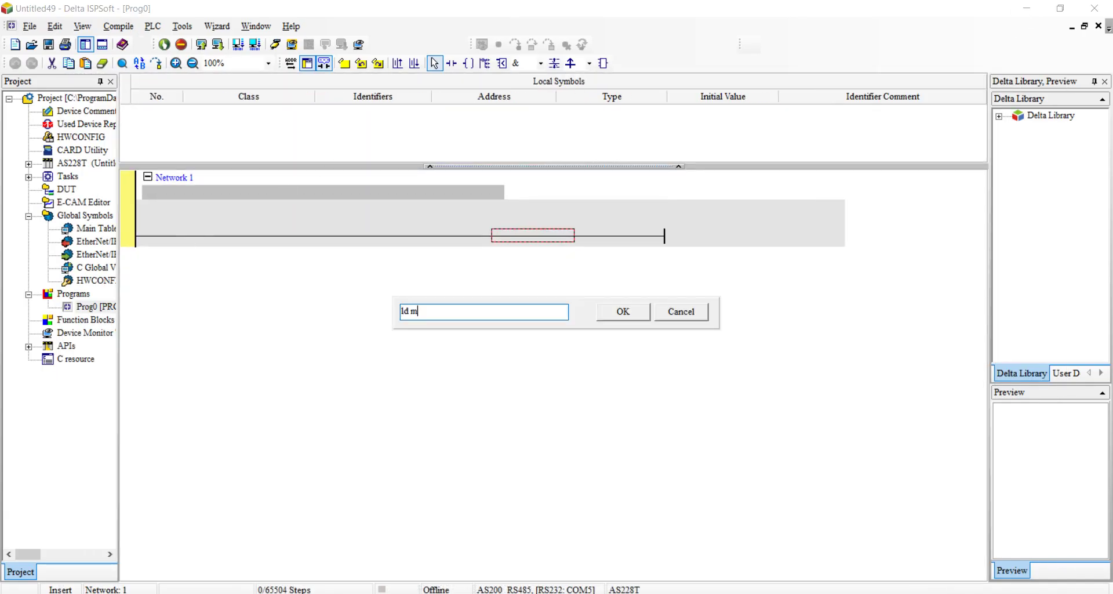
type("ld m41")
key("Return")
key("Return")
key("Return")
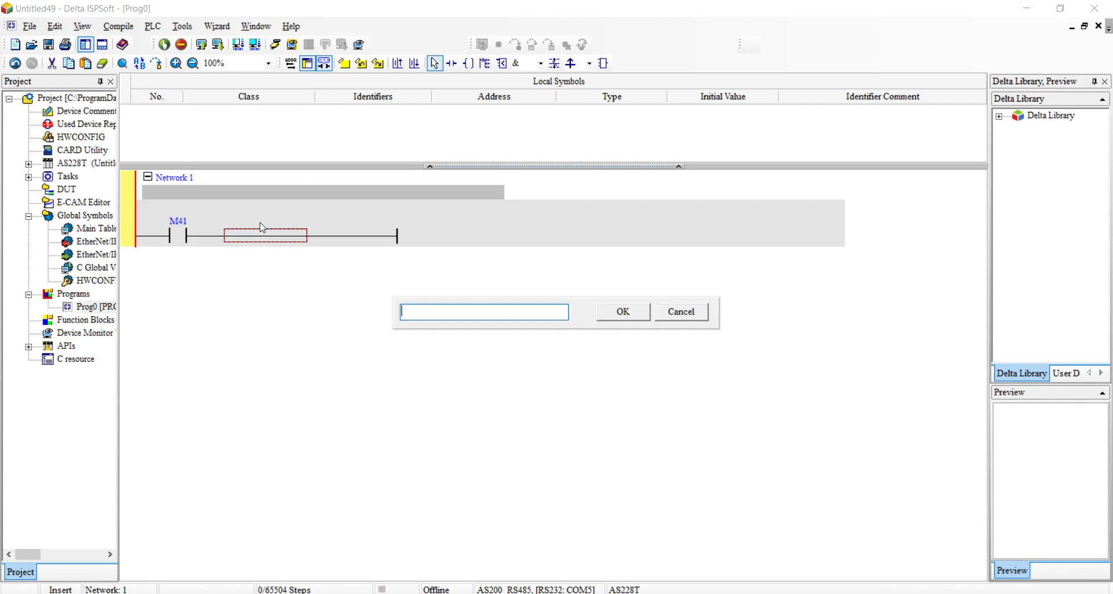
type("o m41")
key("BackSpace")
type("2")
key("Return")
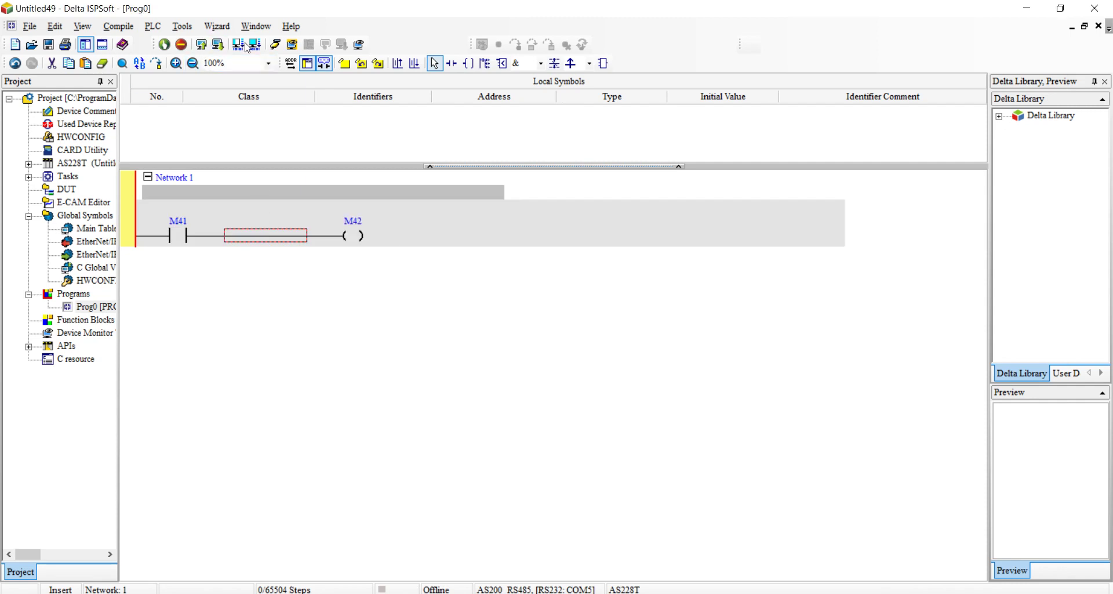
left_click(218, 46)
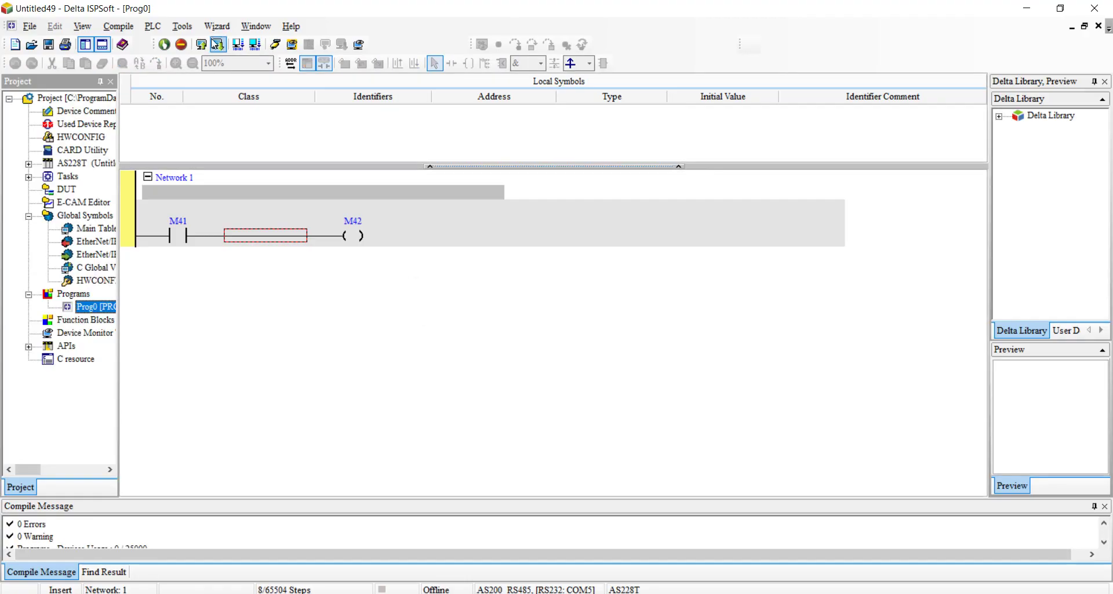
- Set the communication station address to 3 for the AS200_RS485 driver and check the connection to the PLC
left_click(182, 26)
left_click(197, 44)
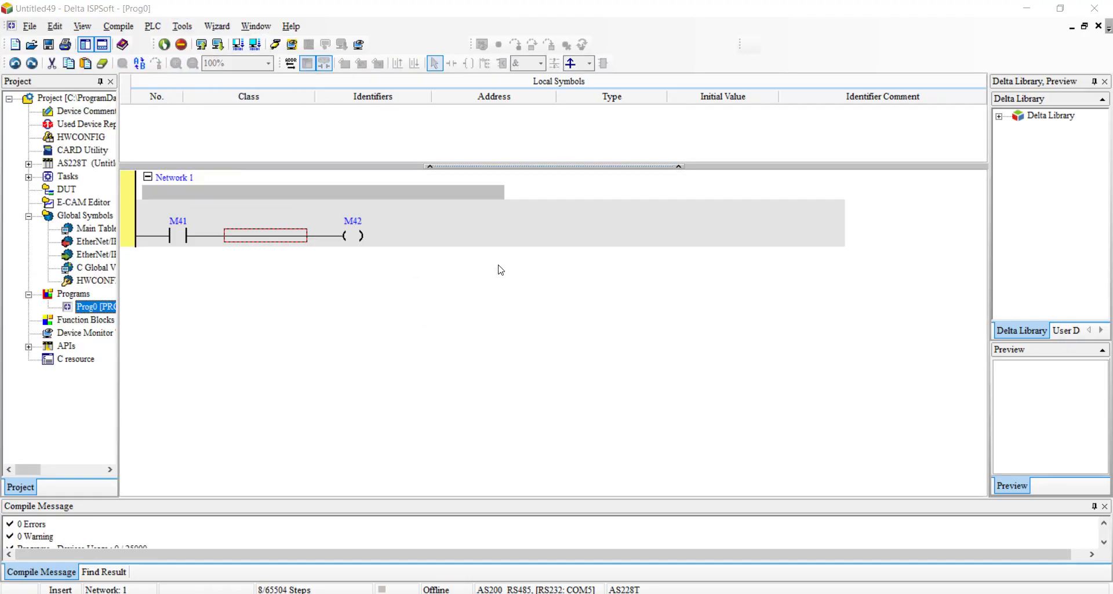
left_click(536, 264)
left_click(527, 311)
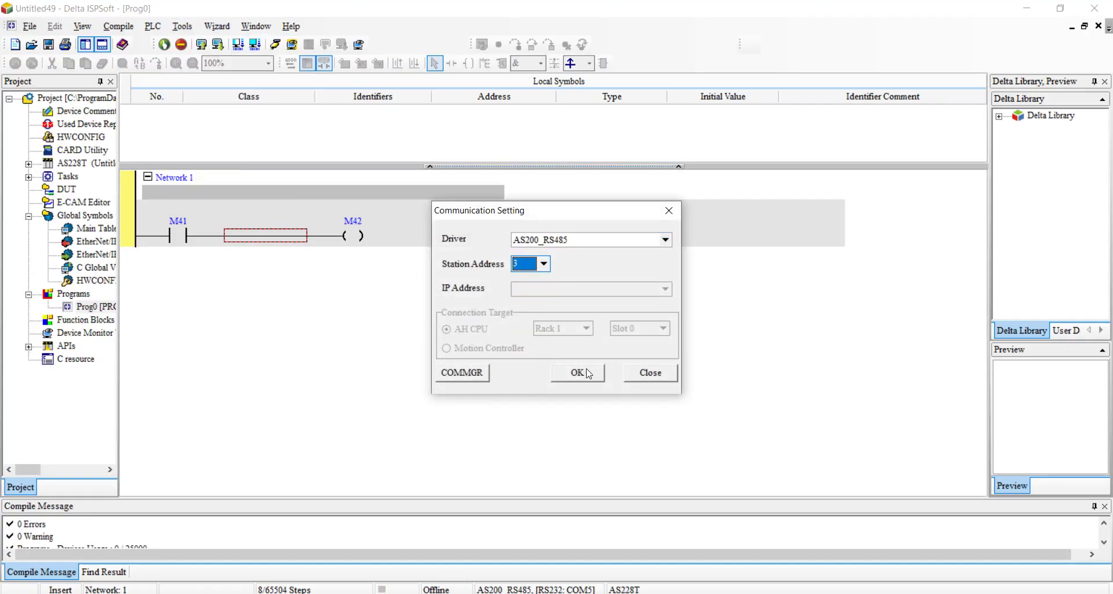
left_click(578, 372)
left_click(152, 26)
left_click(186, 269)
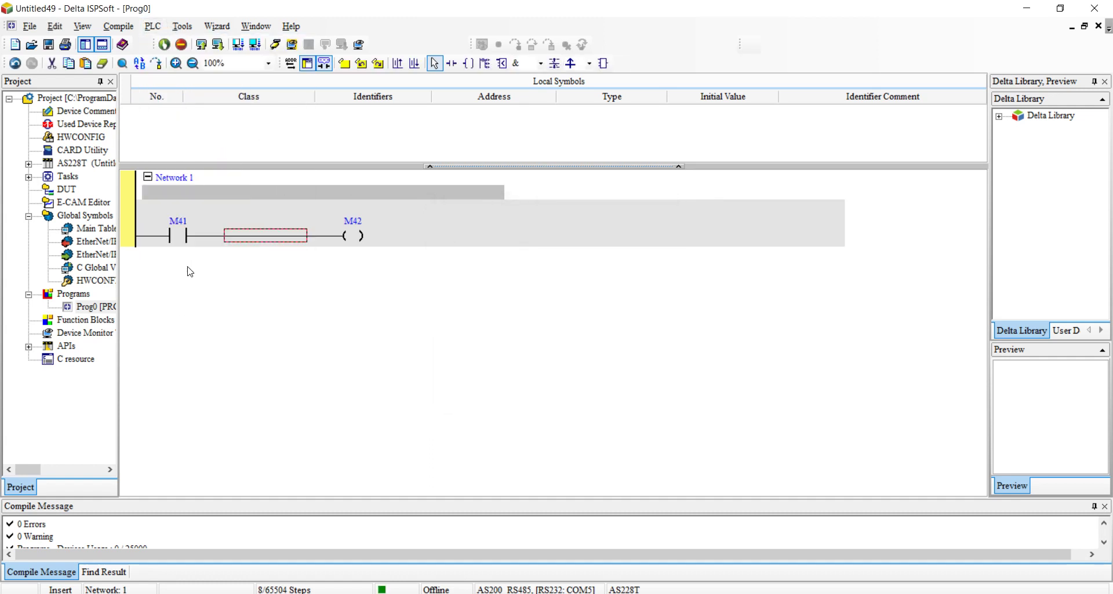
left_click(702, 451)
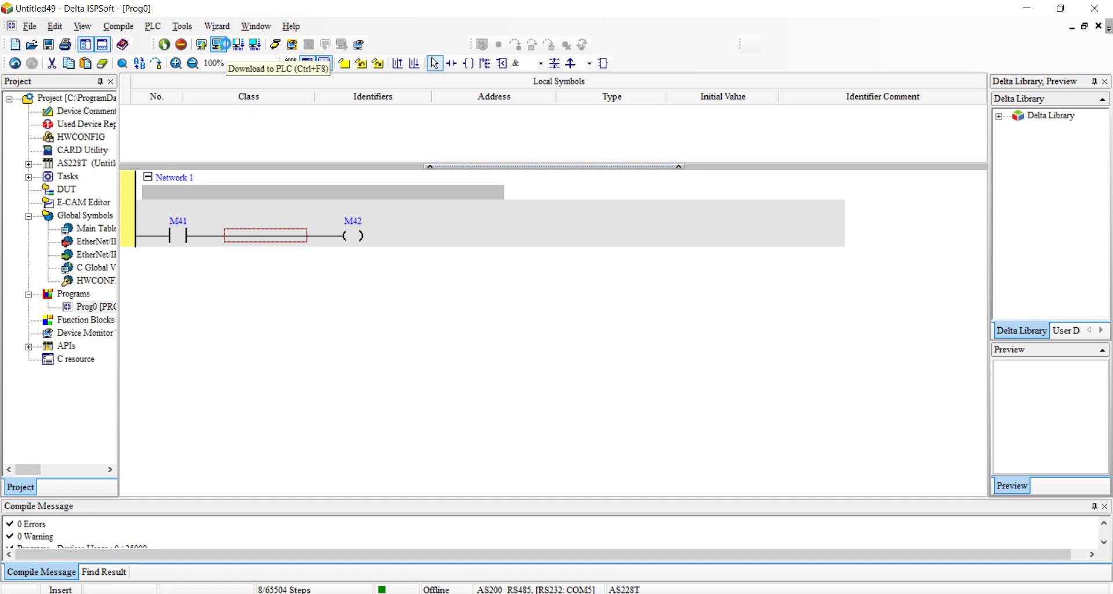
- Download the compiled program and its comments to the PLC, accepting the run-mode change, and close the transfer
left_click(228, 47)
left_click(761, 452)
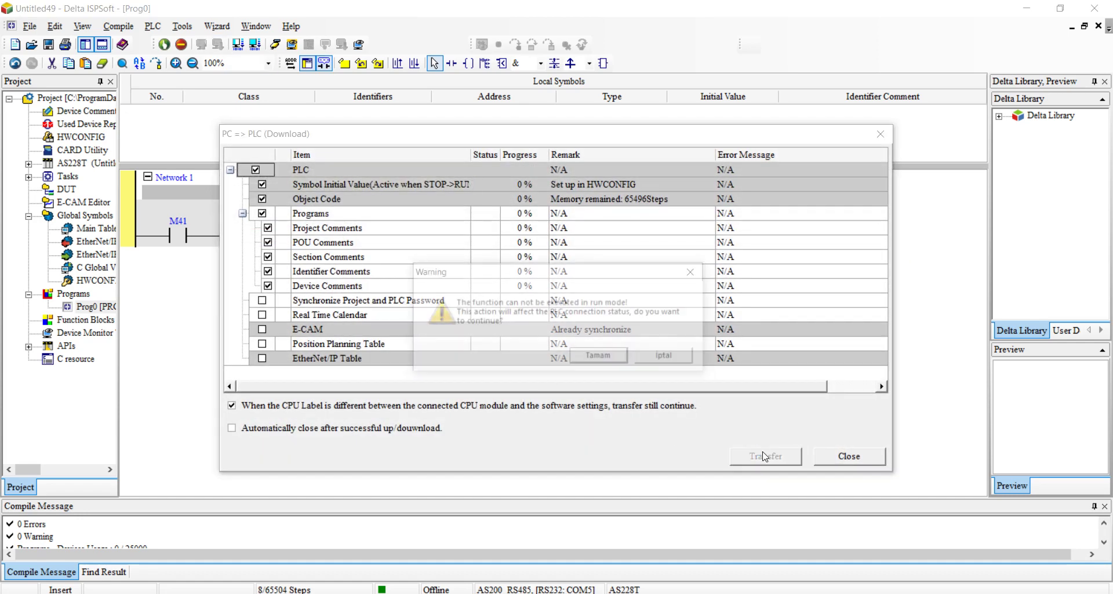
left_click(624, 360)
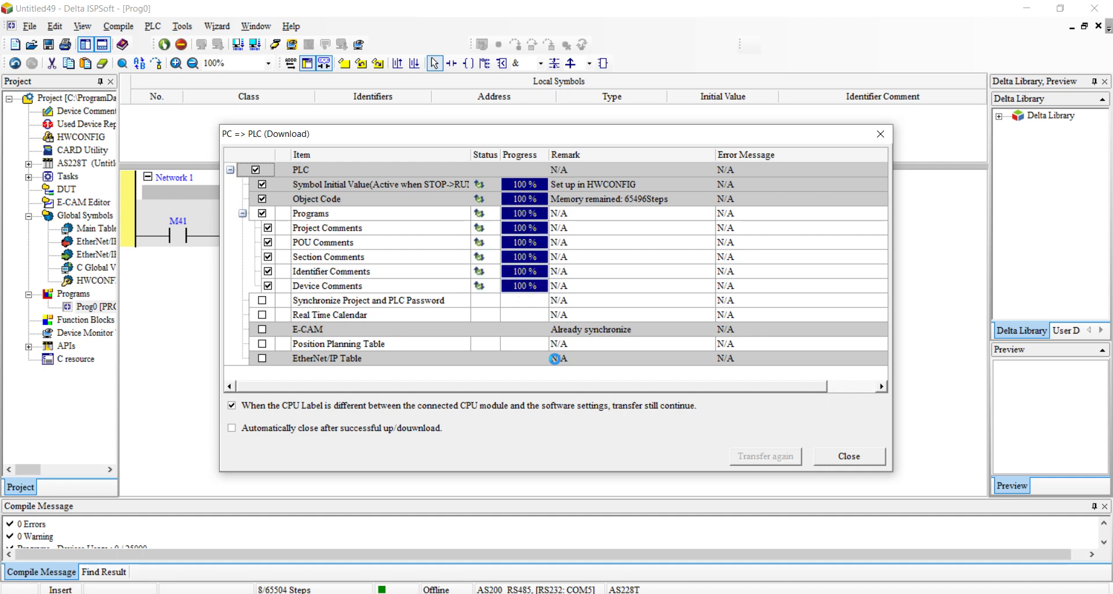
left_click(564, 422)
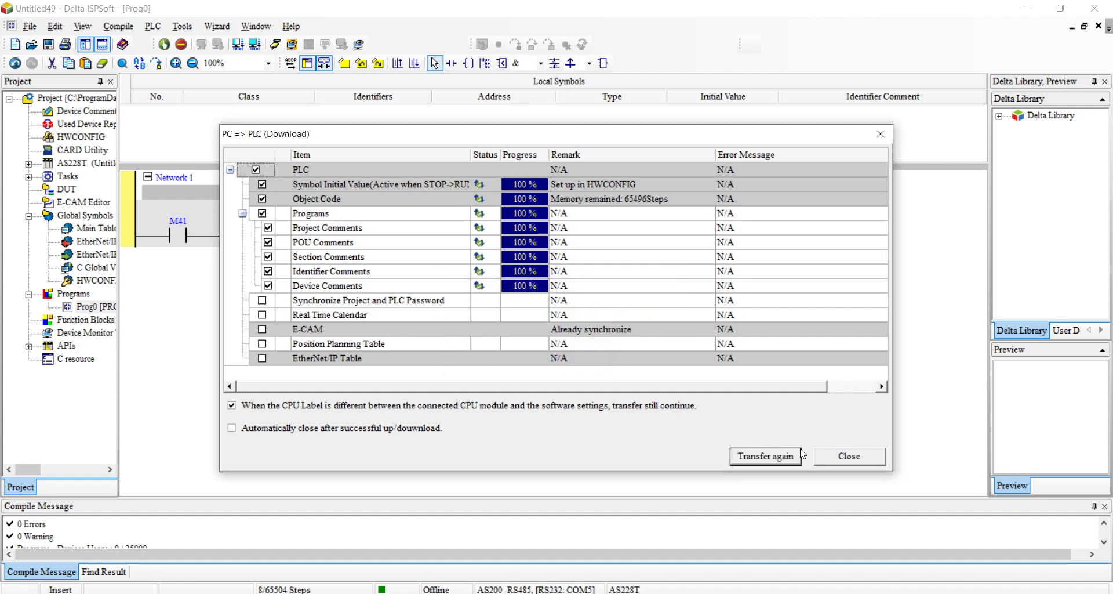
left_click(850, 456)
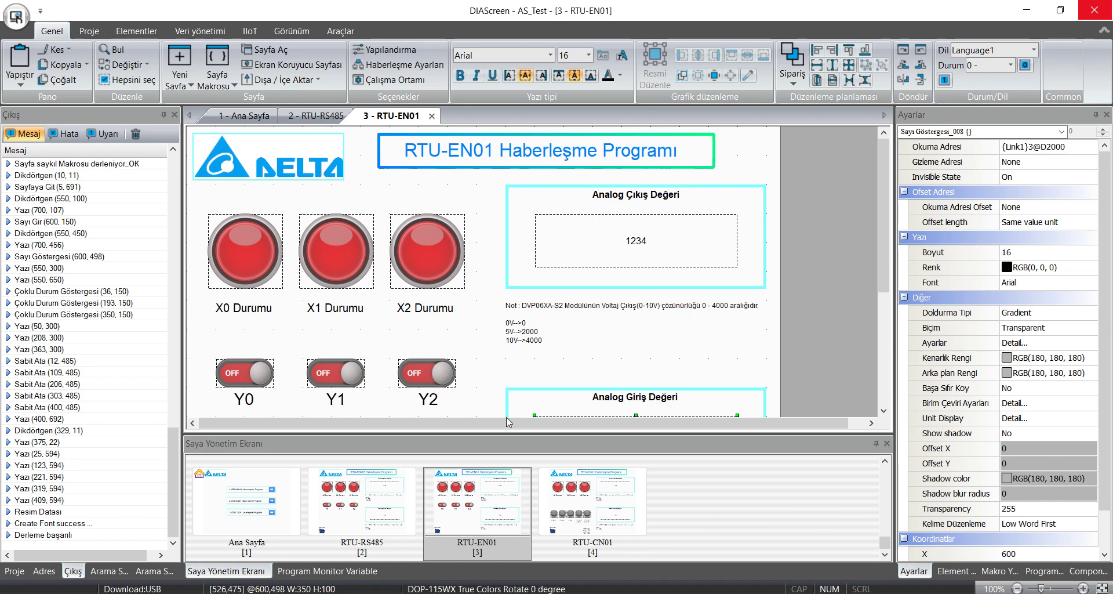
- Switch to DIAScreen and start the AS_Test project's online simulation, choosing the PC port for the HMI's COM2
key("alt+Tab")
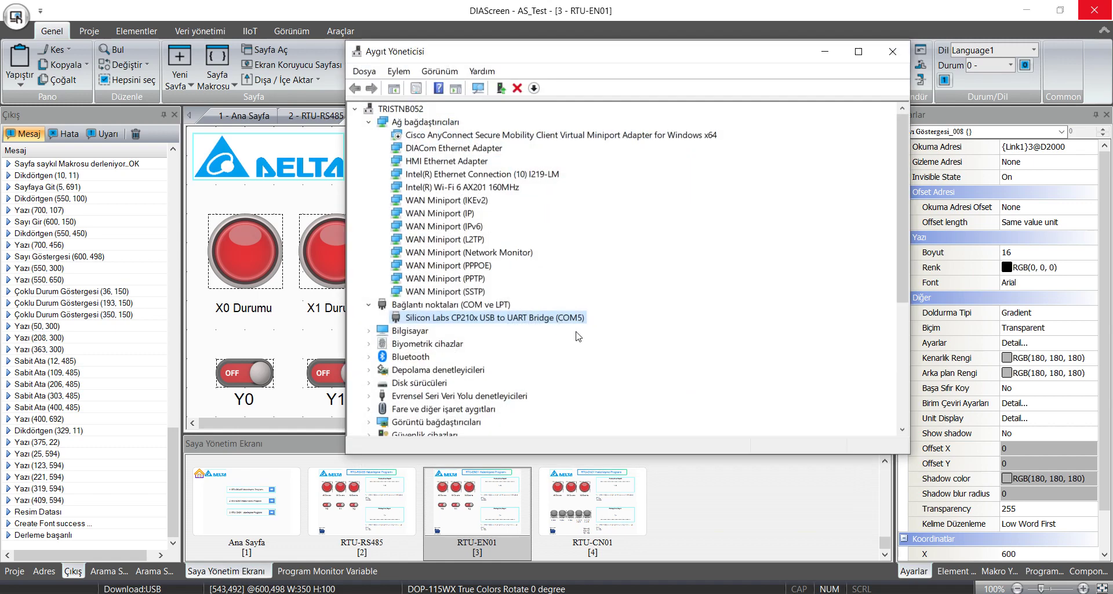
left_click(825, 51)
left_click(89, 31)
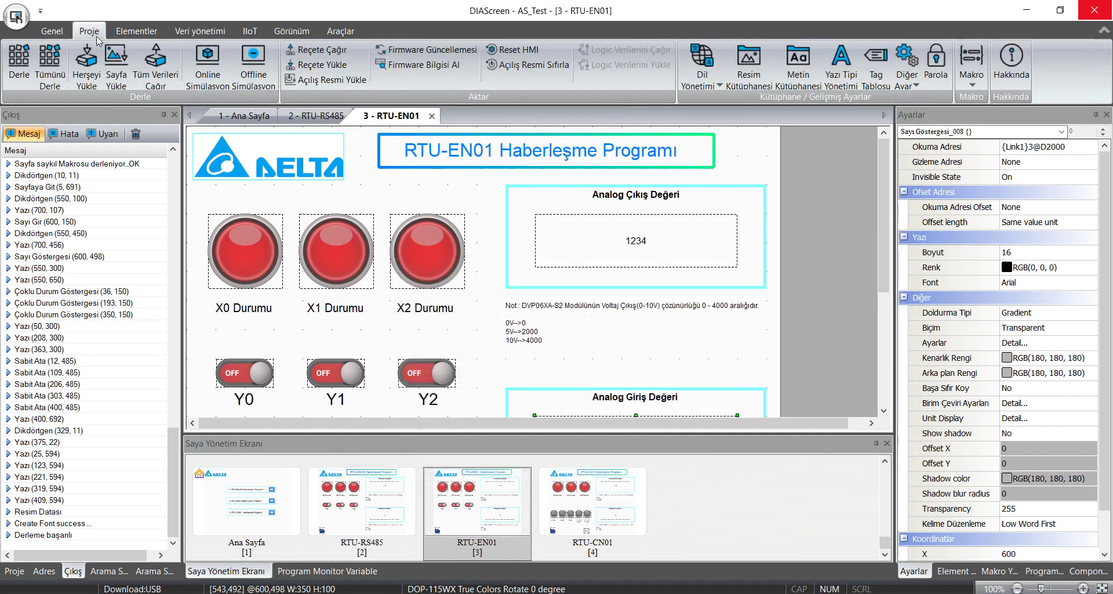
left_click(207, 58)
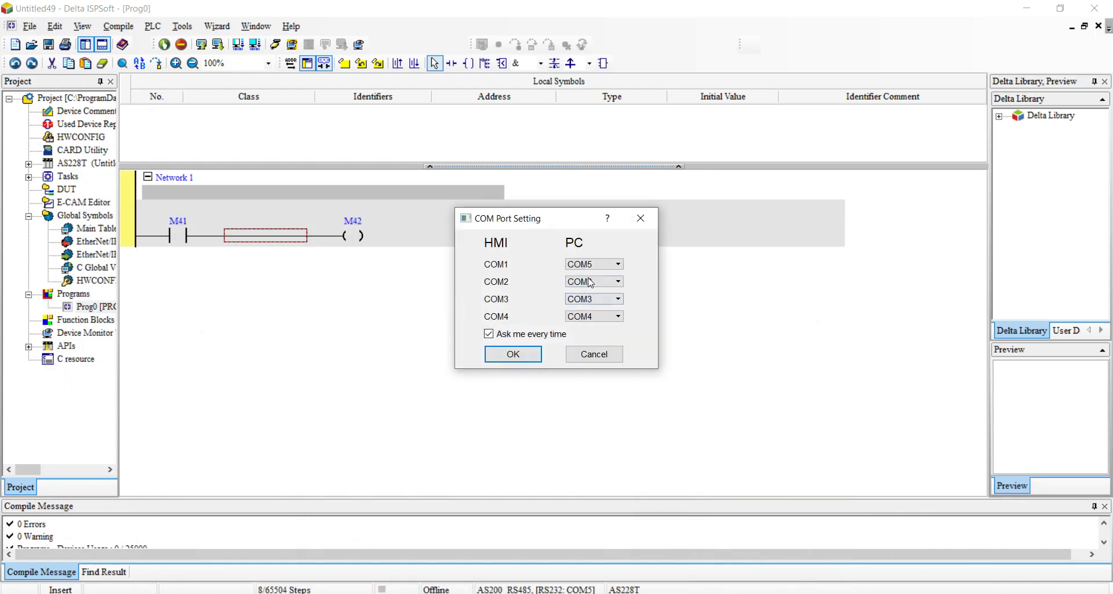
left_click(590, 282)
left_click(585, 310)
left_click(513, 353)
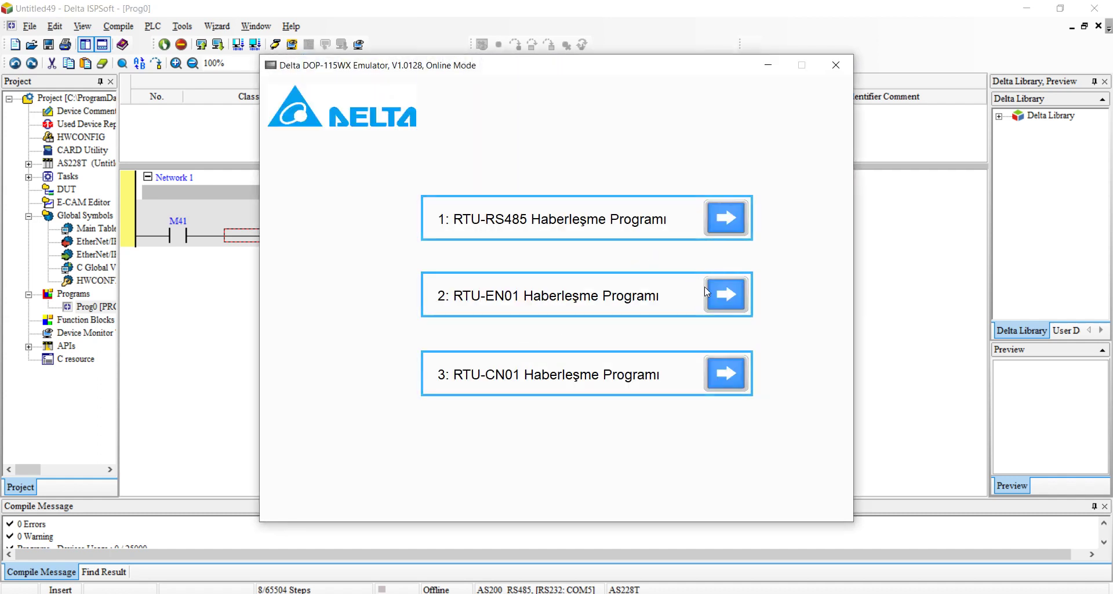
- Open the RTU-EN01 Haberleşme Programı page in the emulator and turn on outputs Y0, Y1 and Y2
left_click(708, 292)
left_click_drag(603, 71, 565, 53)
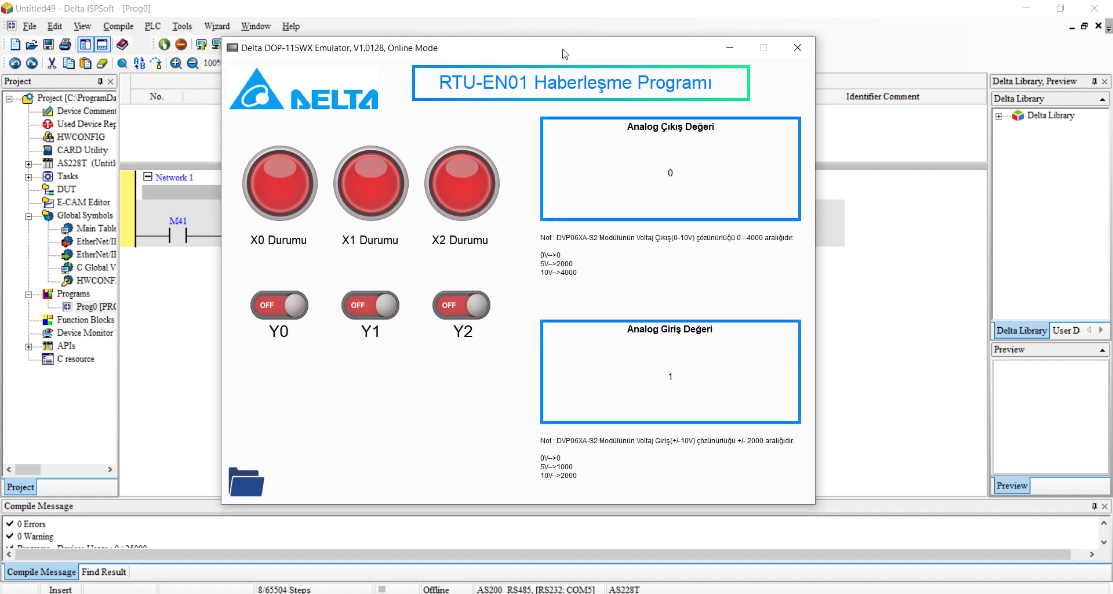
left_click(284, 305)
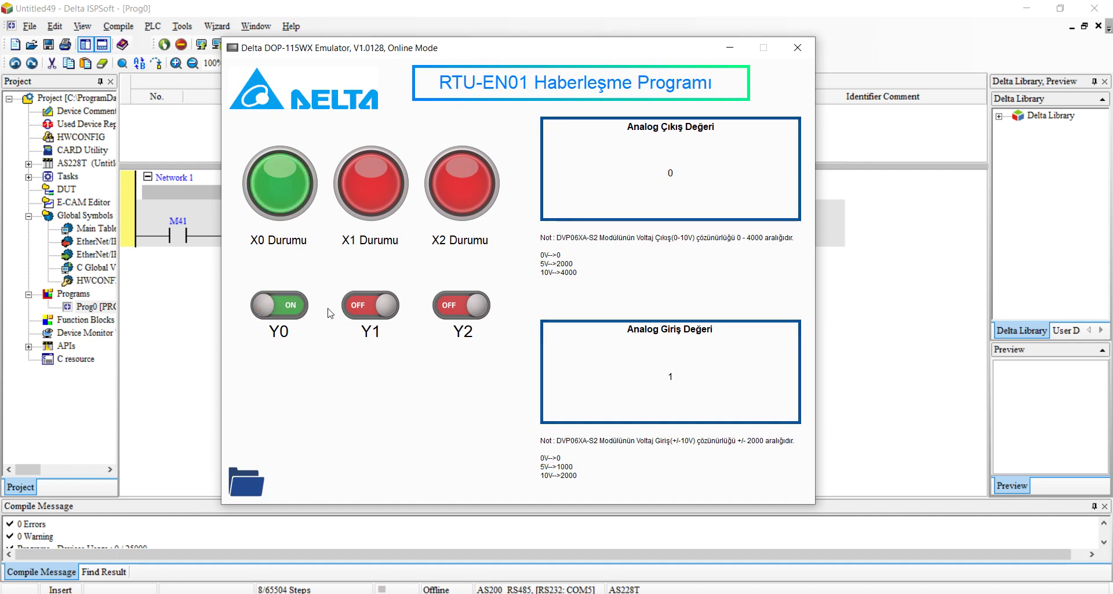
left_click(371, 305)
left_click(461, 305)
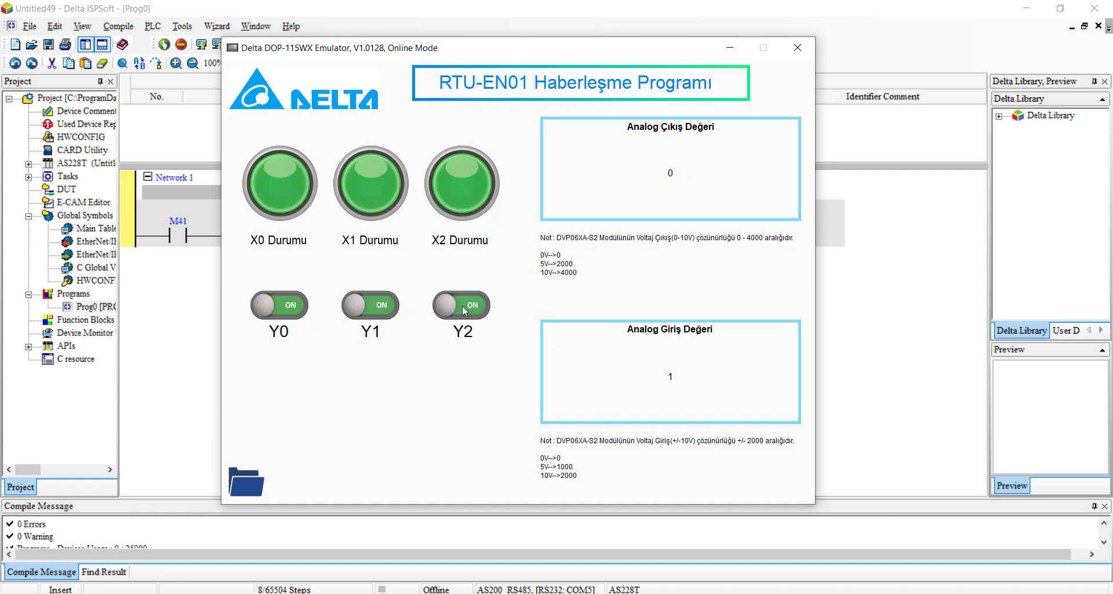
- Test the RTU-EN01 digital outputs by turning Y2, Y1 and Y0 off, and turning all three back on
left_click(284, 306)
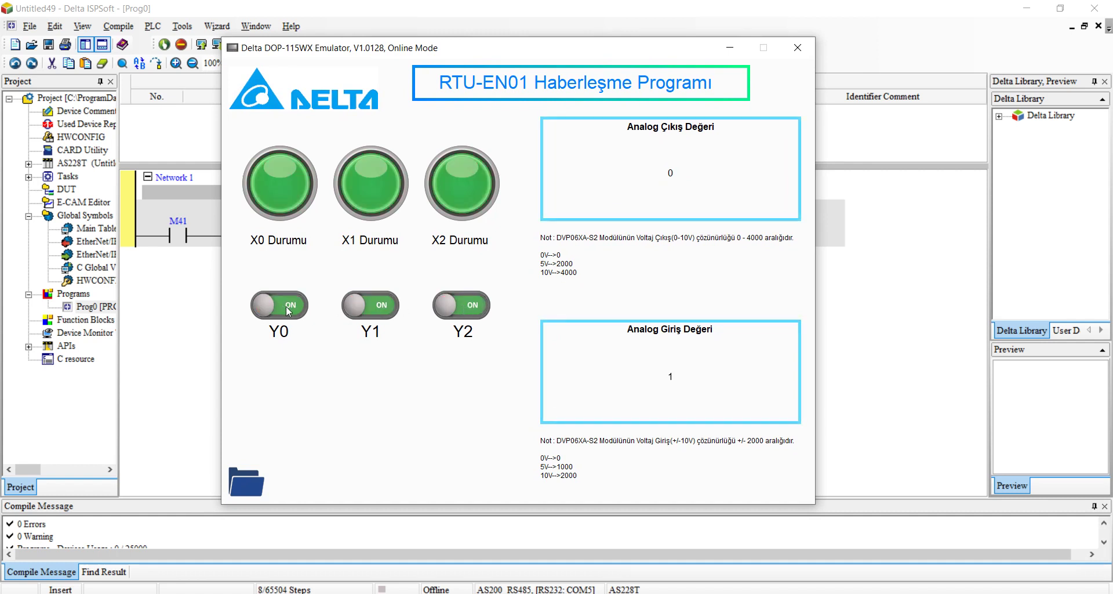
left_click(377, 305)
left_click(458, 305)
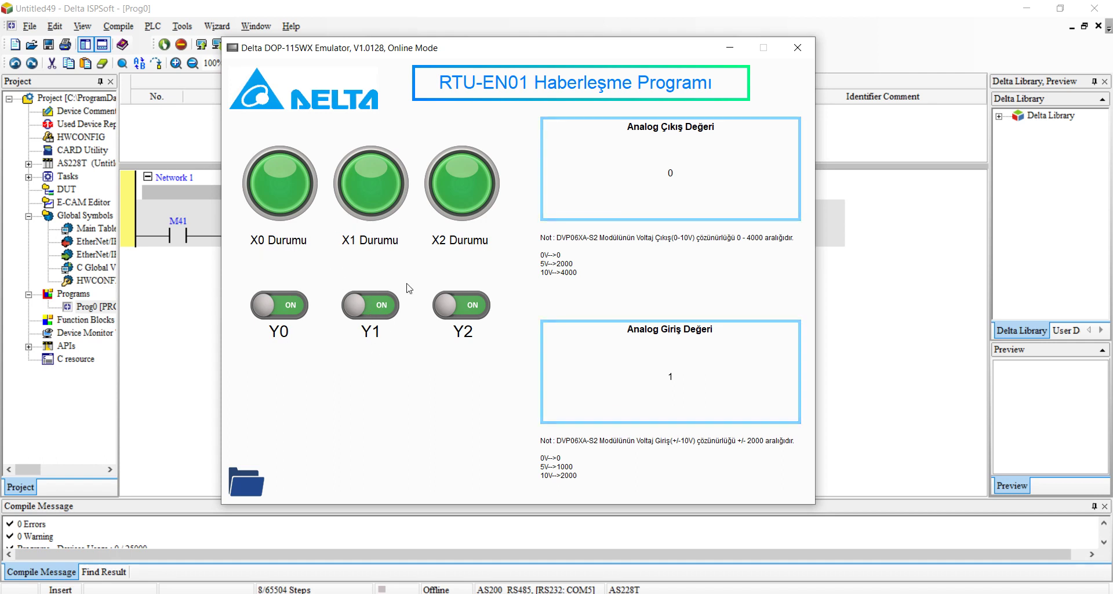
left_click(462, 305)
left_click(370, 305)
left_click(281, 304)
left_click(281, 303)
left_click(371, 305)
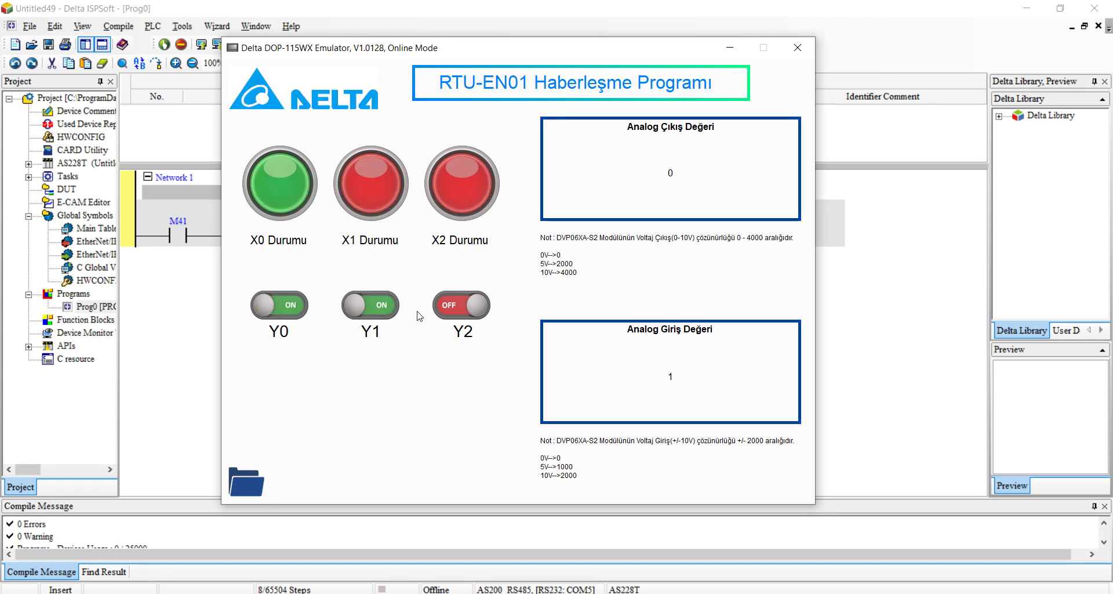
left_click(462, 305)
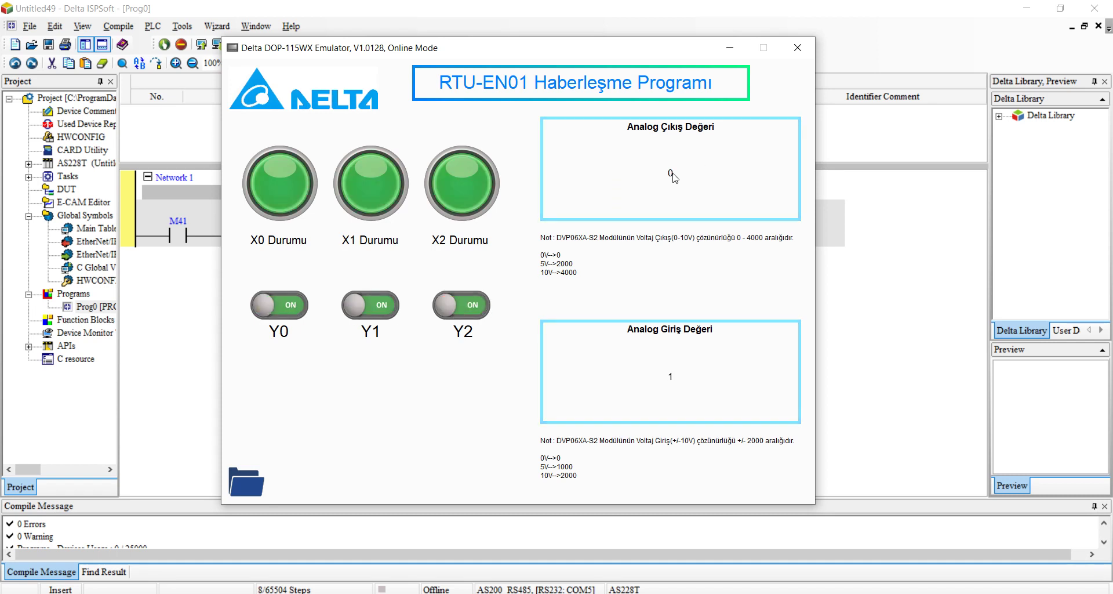
- Set the Analog Çıkış Değeri on the RTU-EN01 page to 4000
left_click(671, 174)
left_click_drag(548, 155, 415, 142)
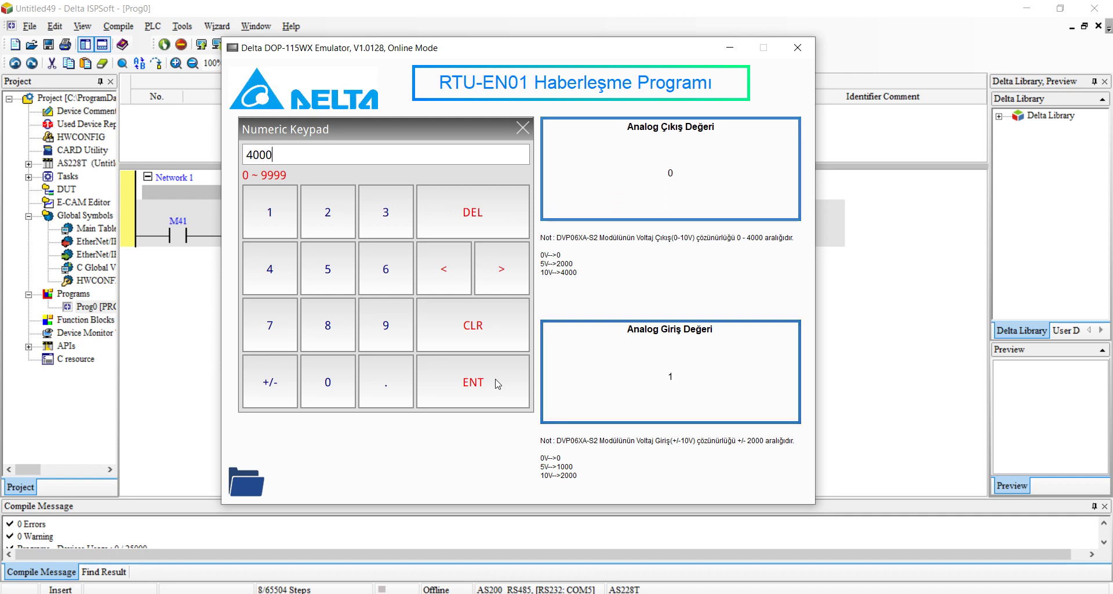
left_click(497, 383)
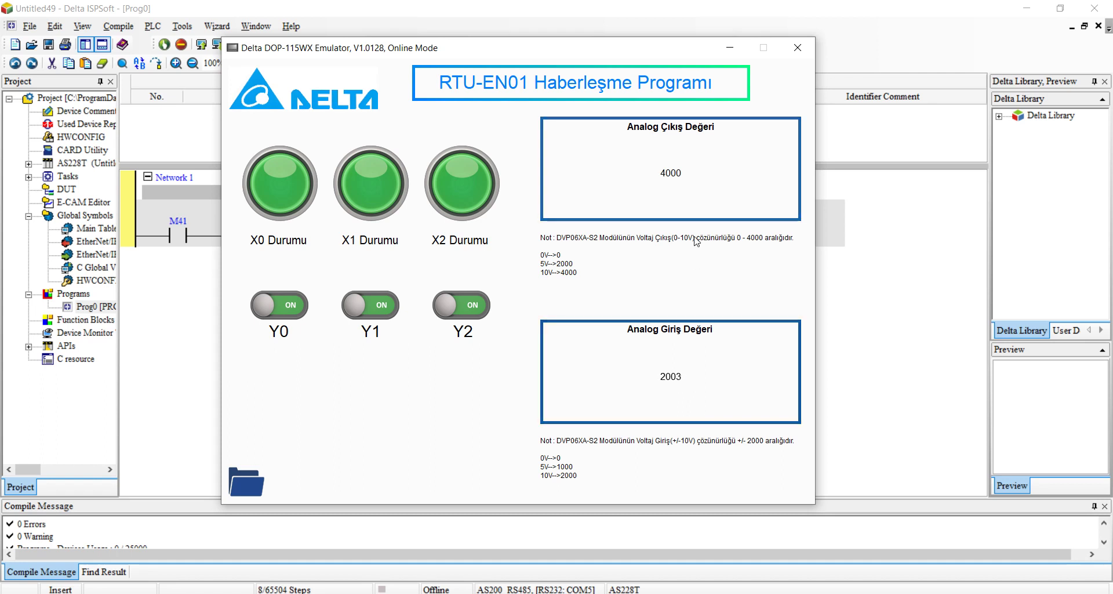
- Set the Analog Çıkış Değeri on the RTU-EN01 page to 2000
left_click(671, 173)
left_click_drag(581, 148, 443, 135)
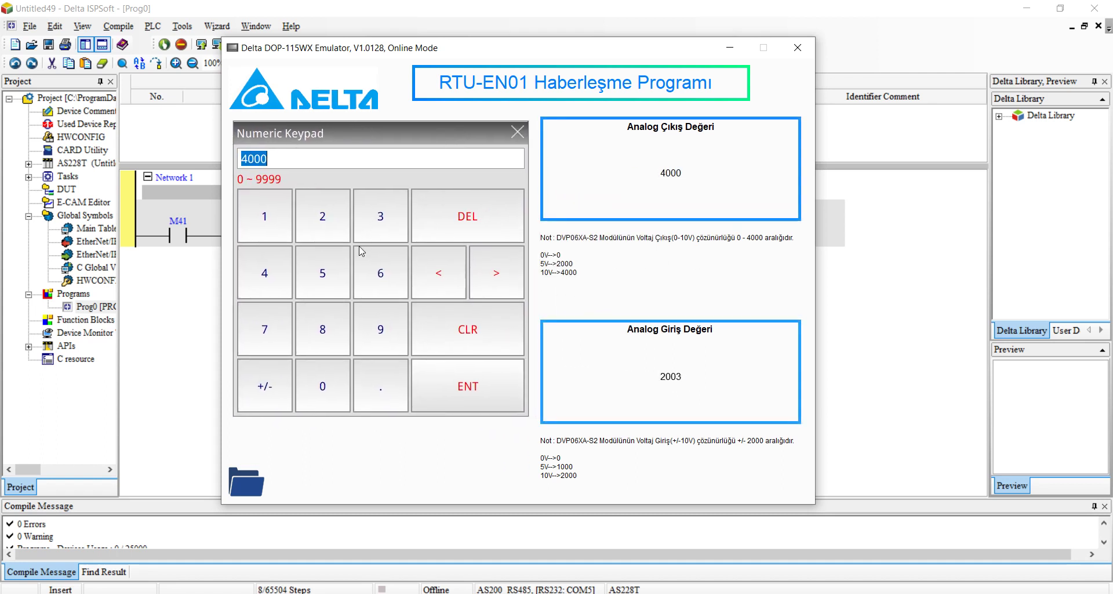
left_click(322, 216)
left_click(324, 373)
left_click(324, 374)
left_click(324, 373)
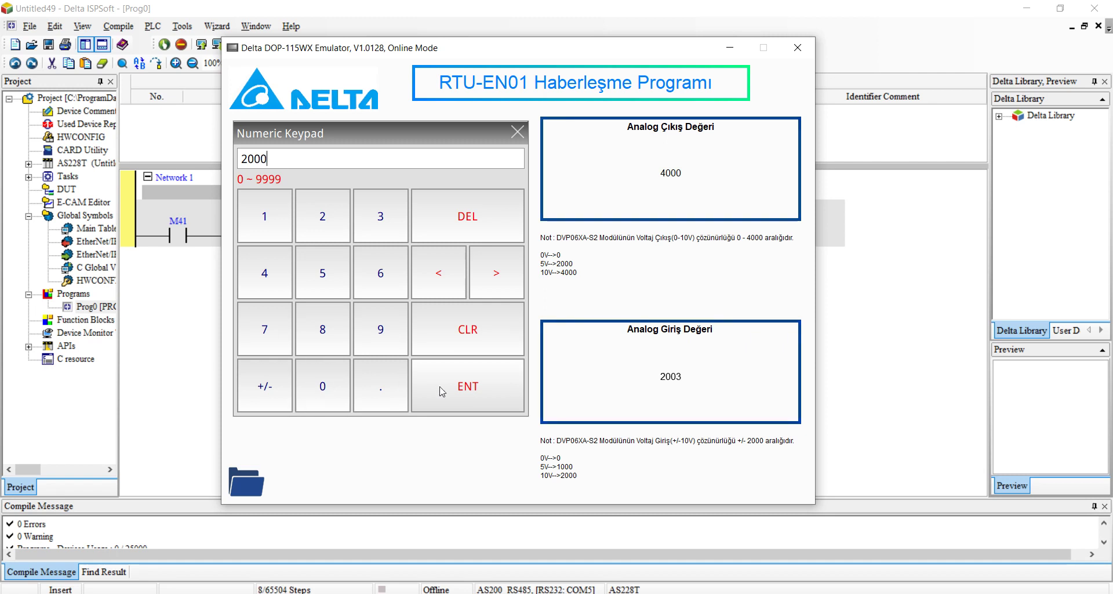
left_click(469, 386)
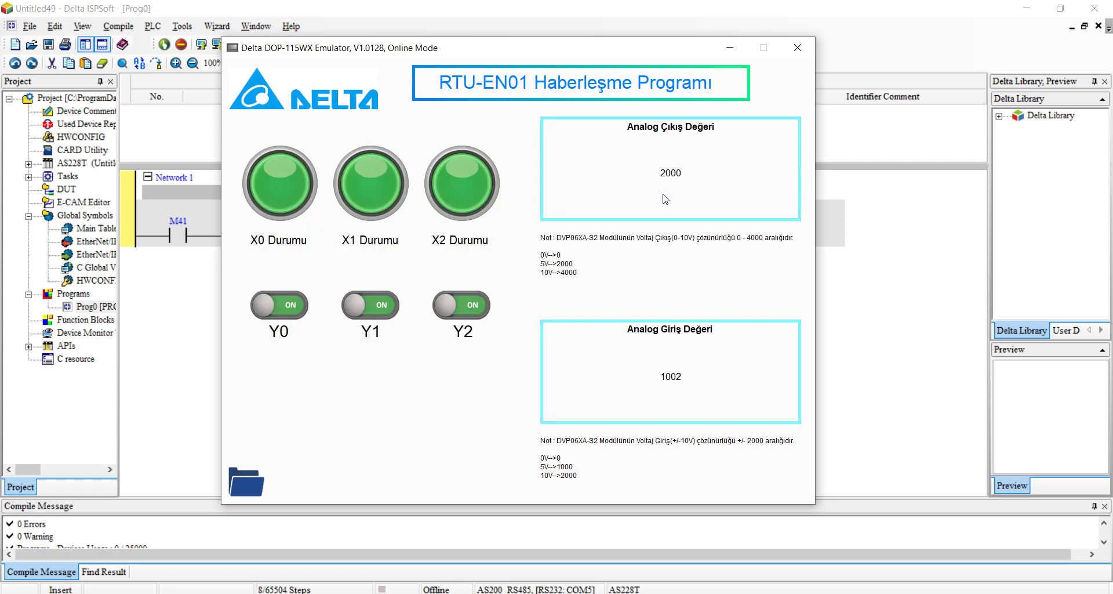